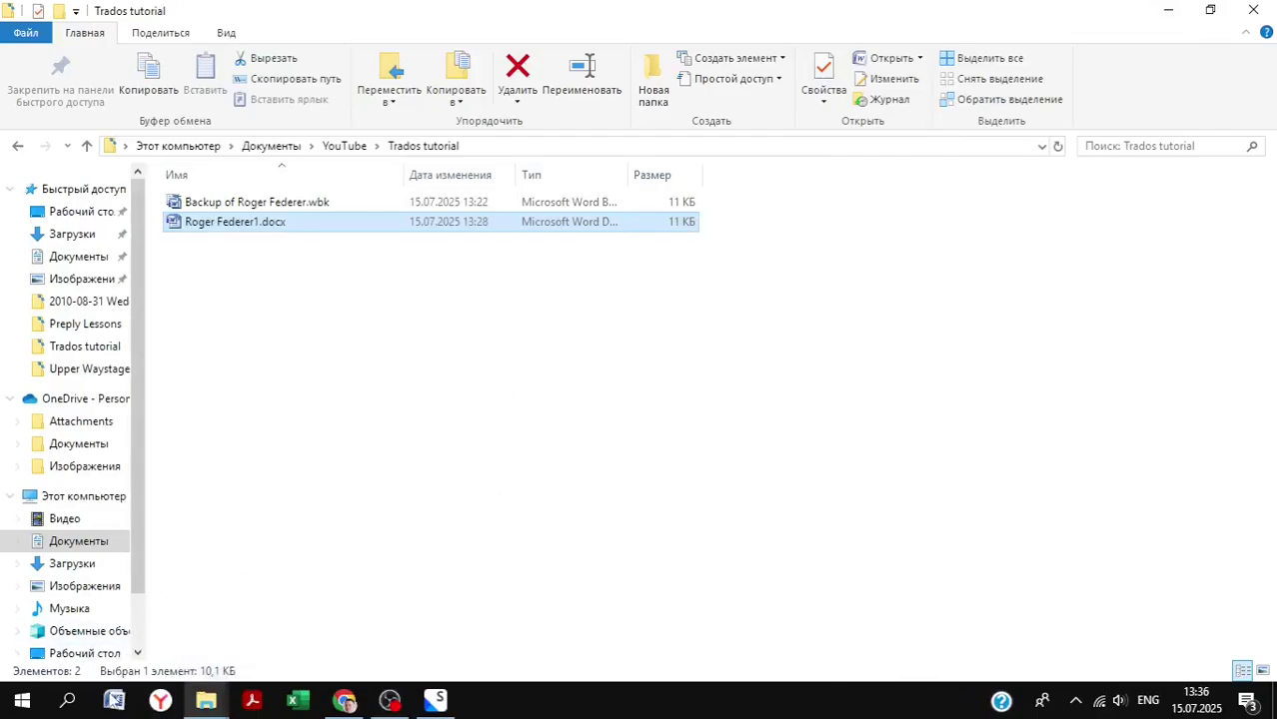
left_click(113, 700)
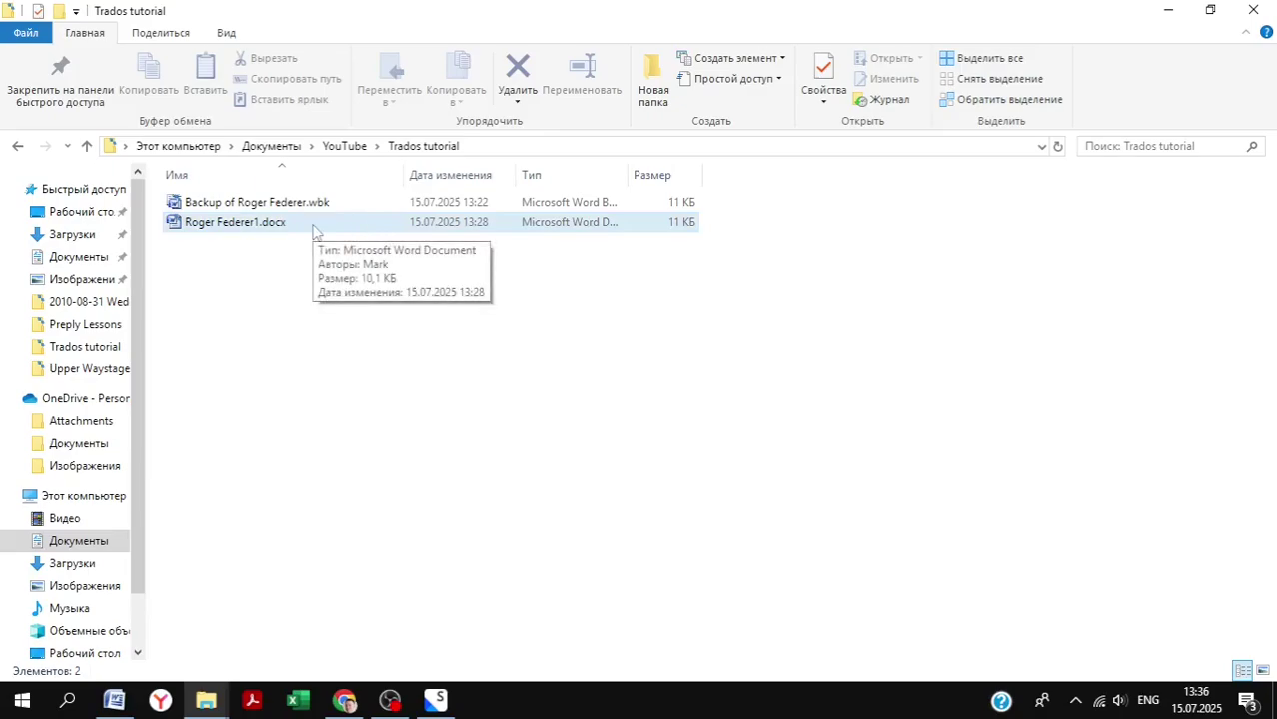
left_click(346, 702)
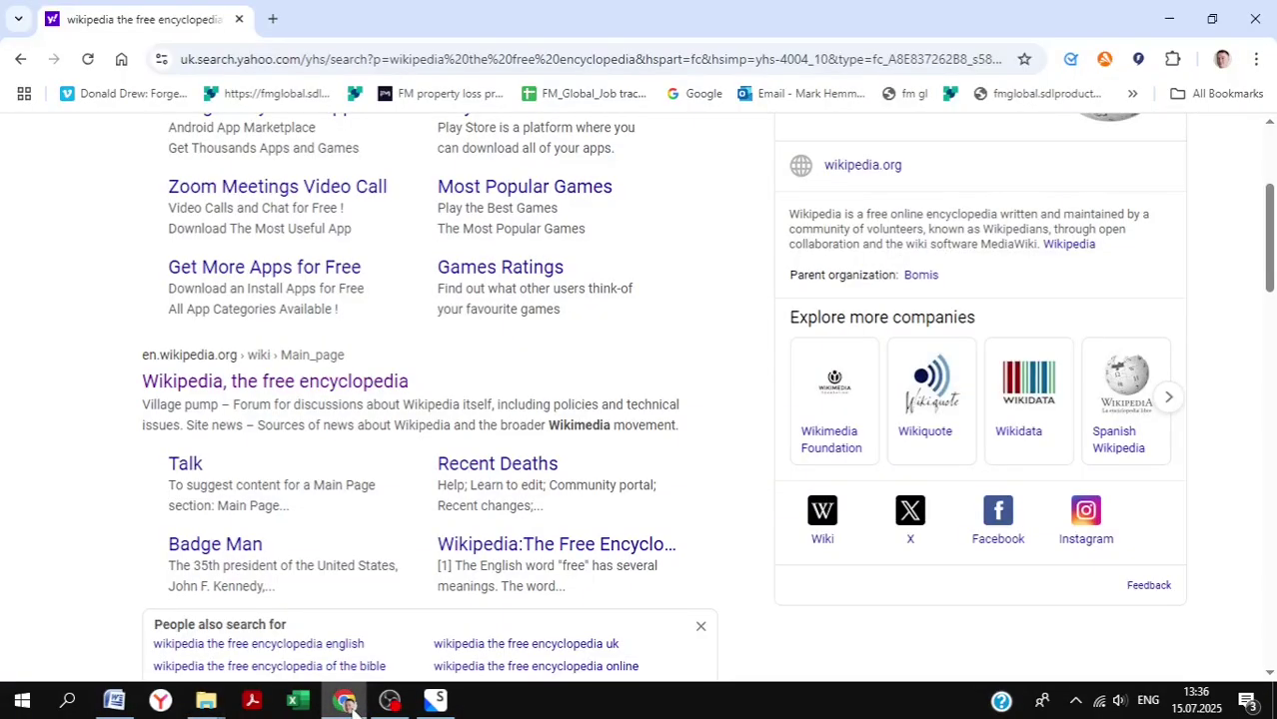
left_click(346, 701)
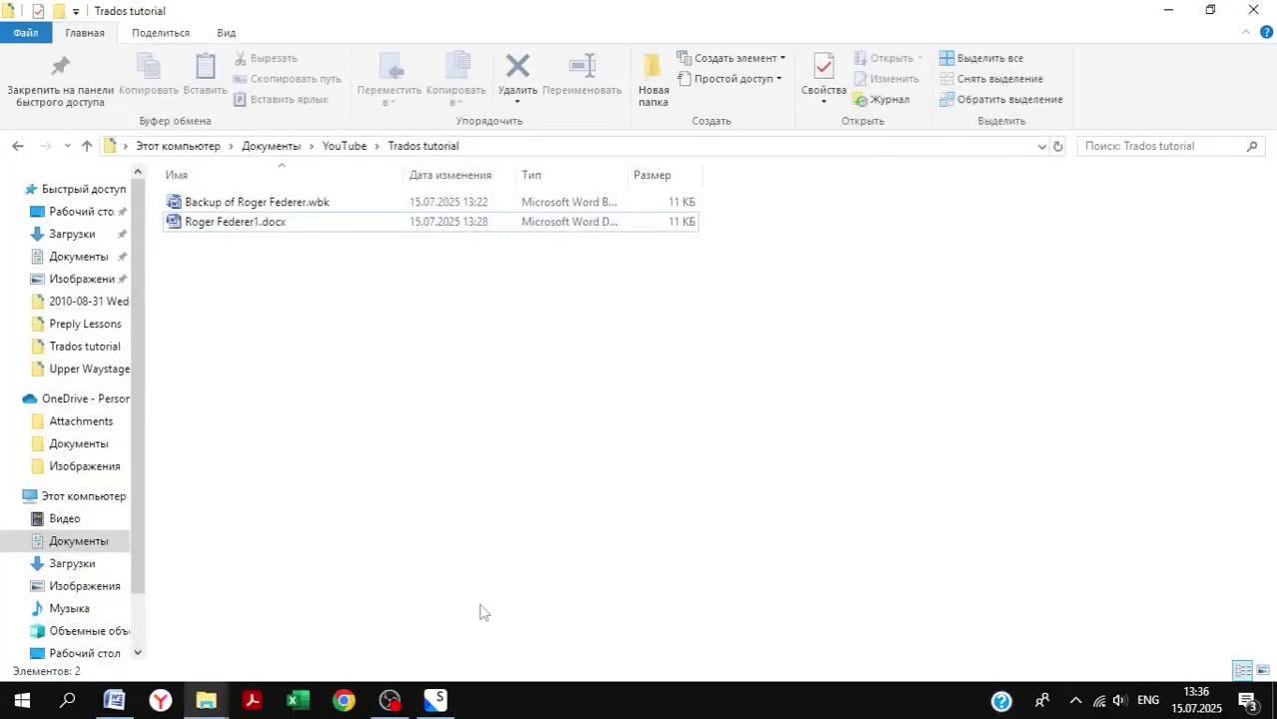
Switch to Trados Studio and start a new project with Roger Federer1.docx from the Trados tutorial folder.
left_click(435, 701)
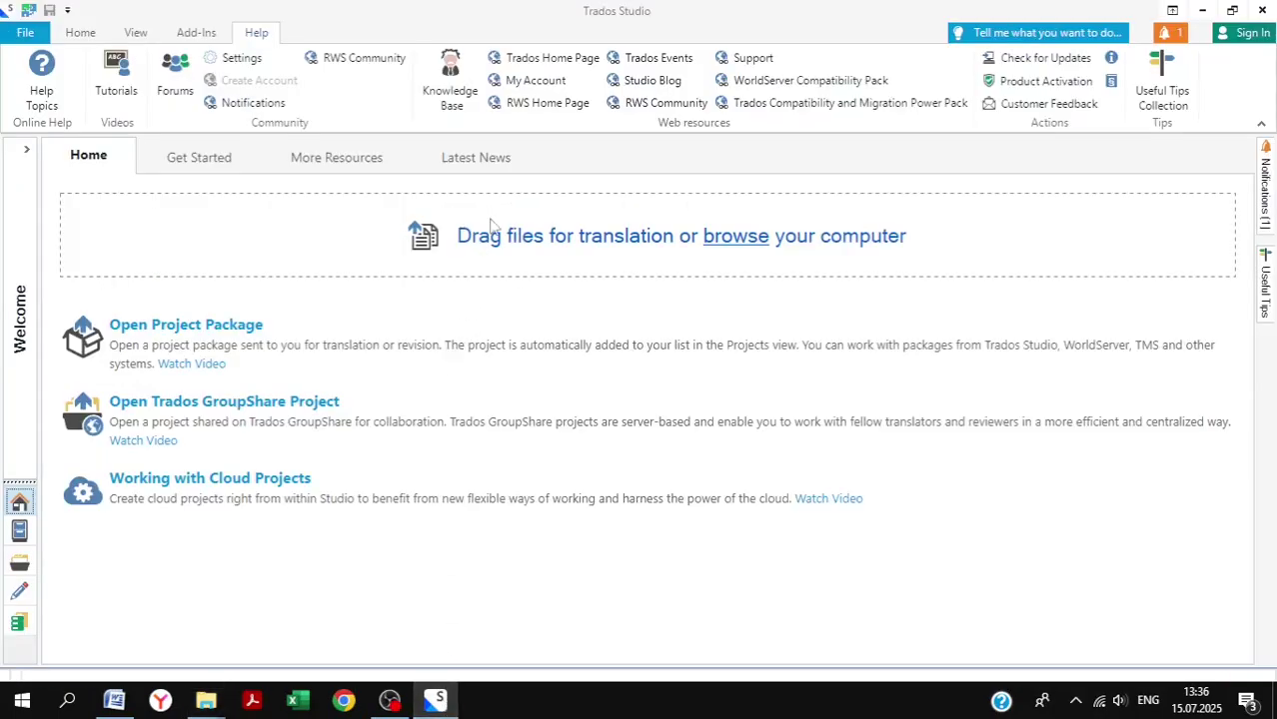
left_click(721, 236)
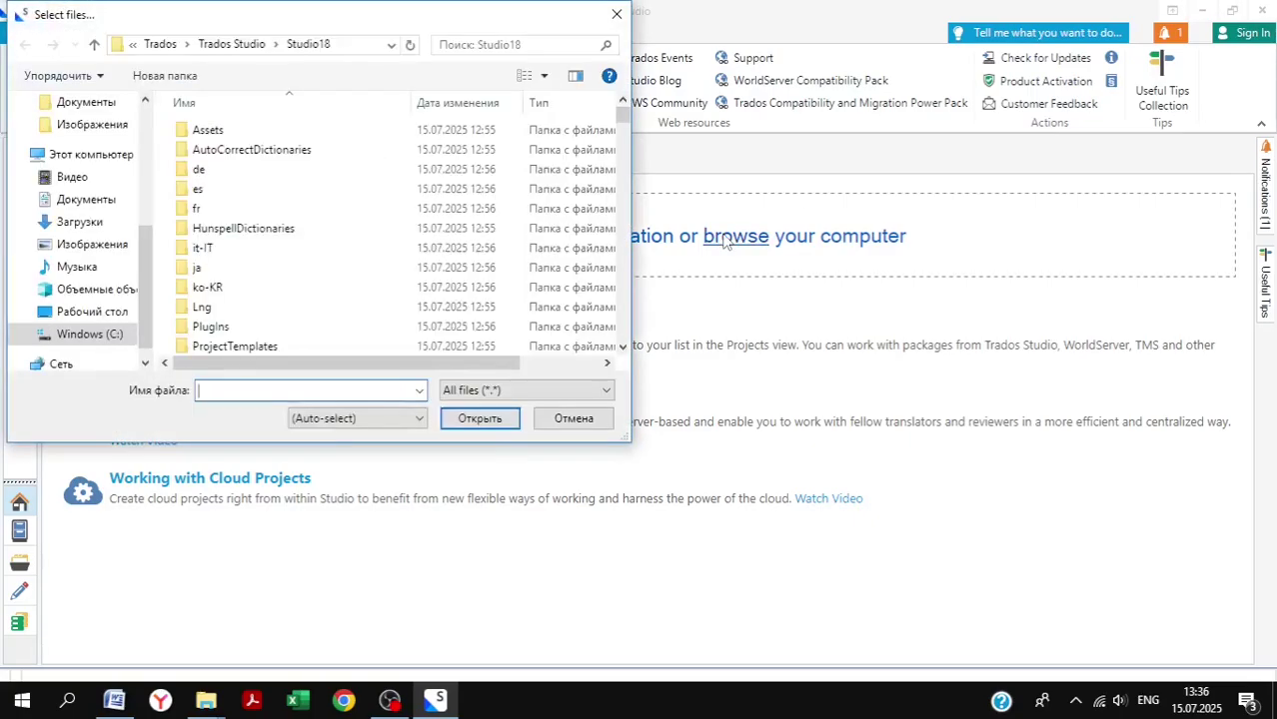
scroll(109, 265, "up", 5)
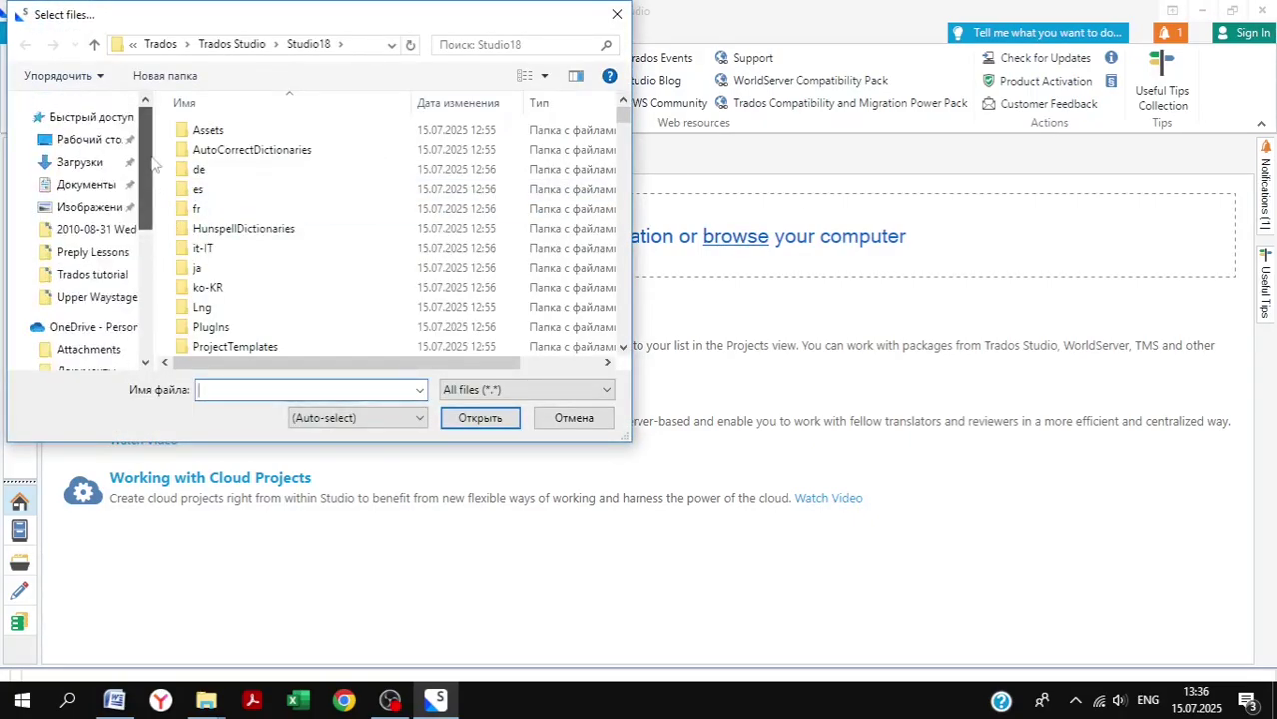
left_click(92, 275)
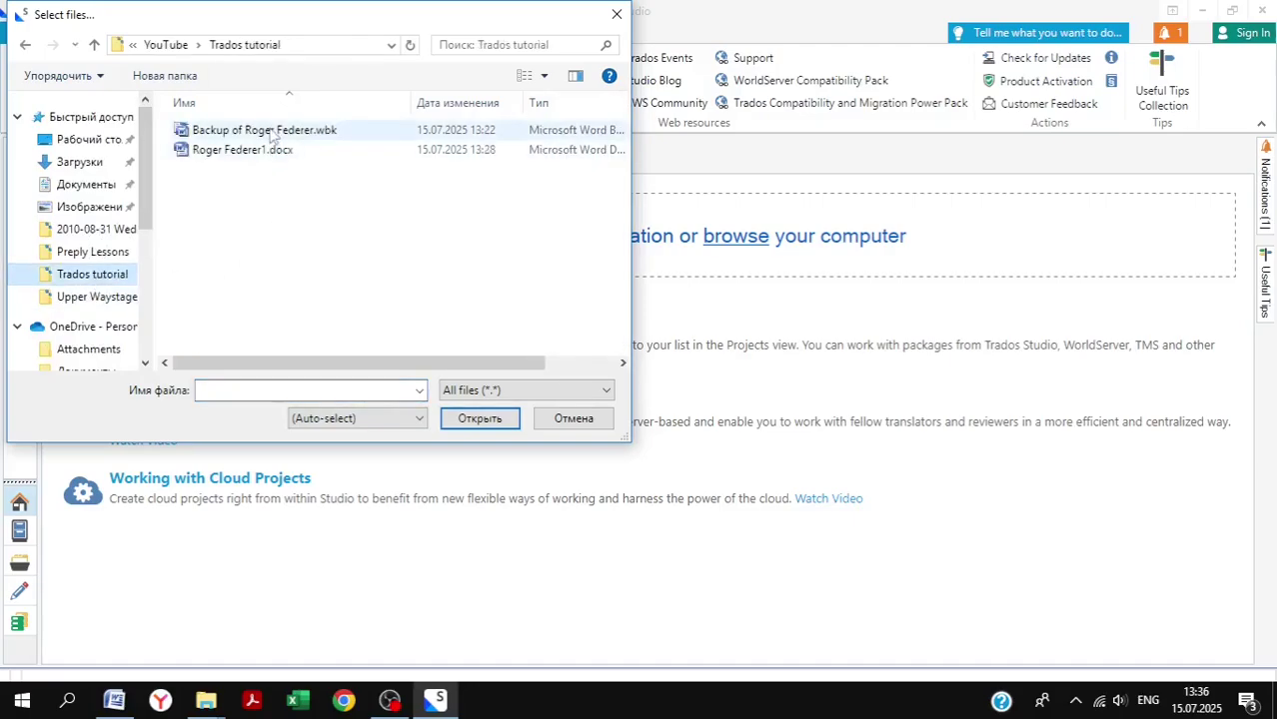
left_click(262, 152)
left_click(479, 419)
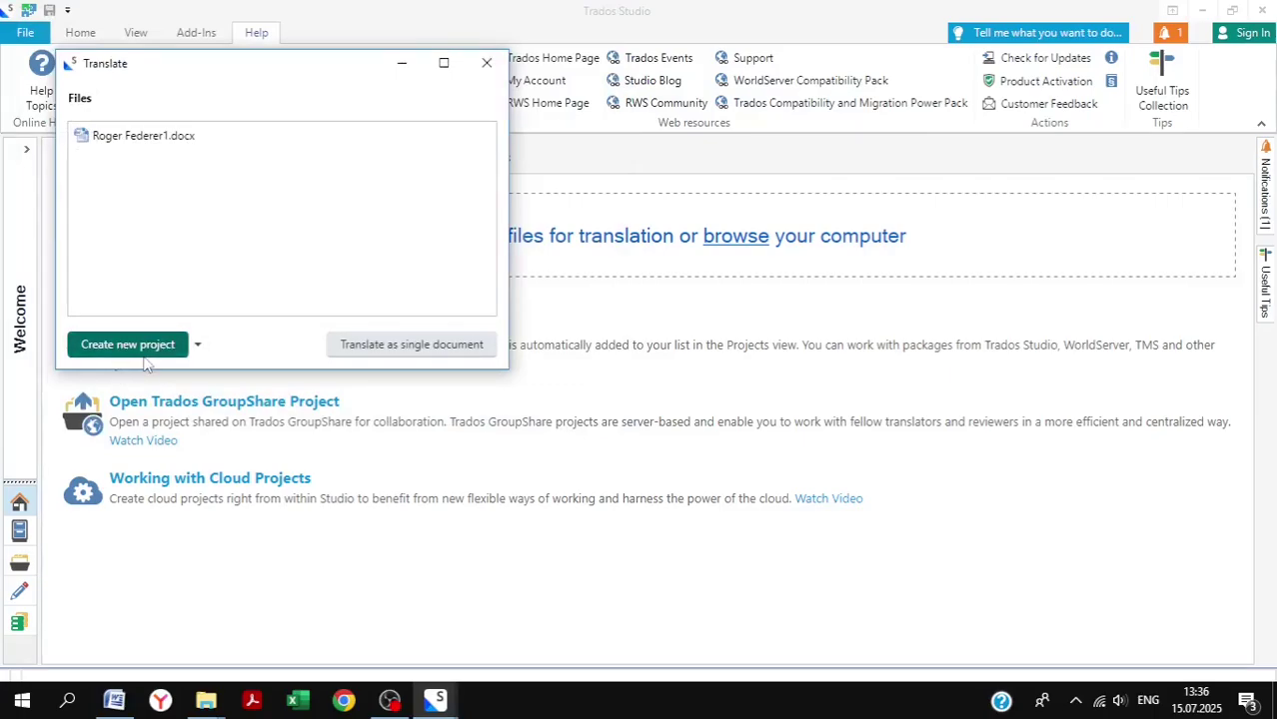
left_click(160, 345)
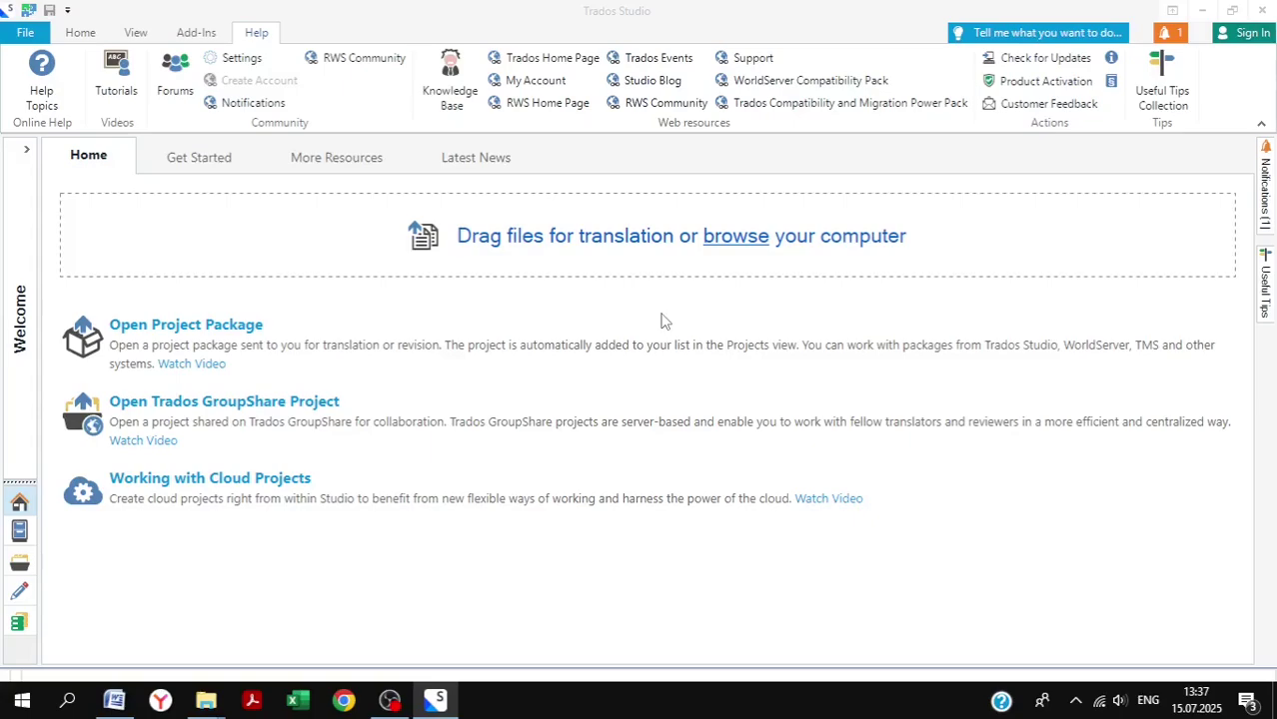
key("ctrl+n")
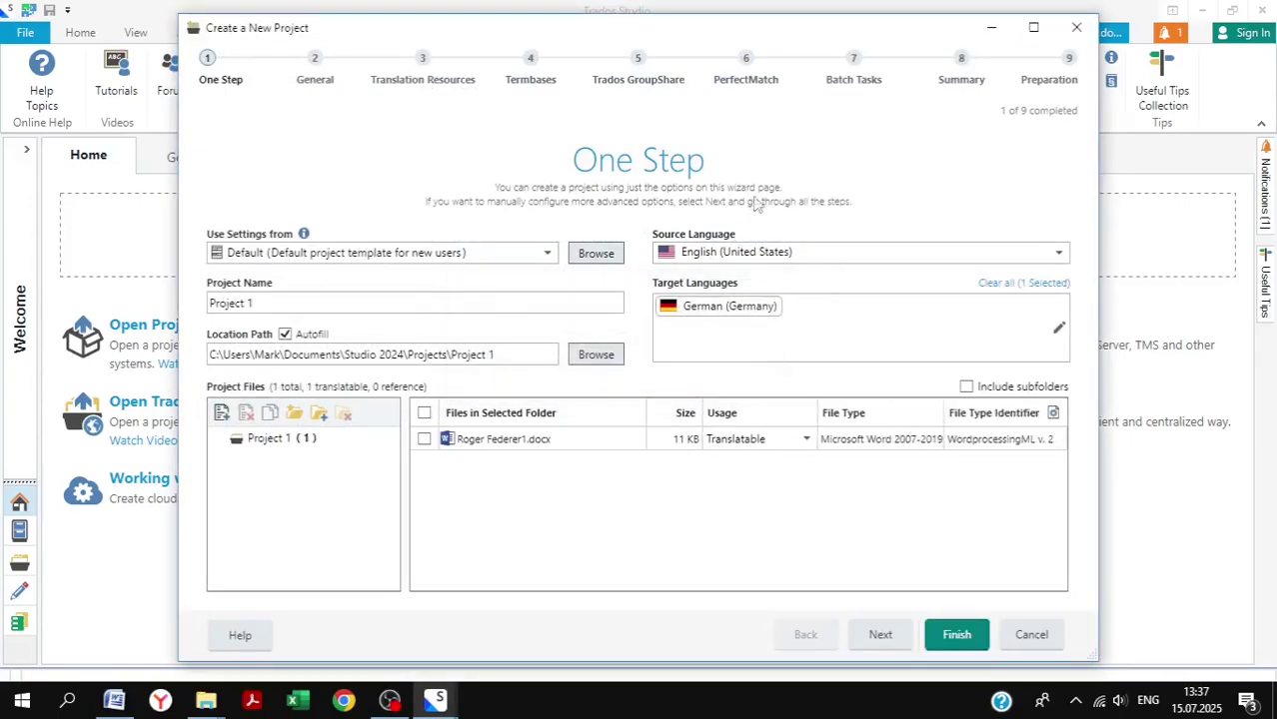
Set the project's source language to French (France) and replace the German target language with English (United Kingdom).
left_click(1060, 254)
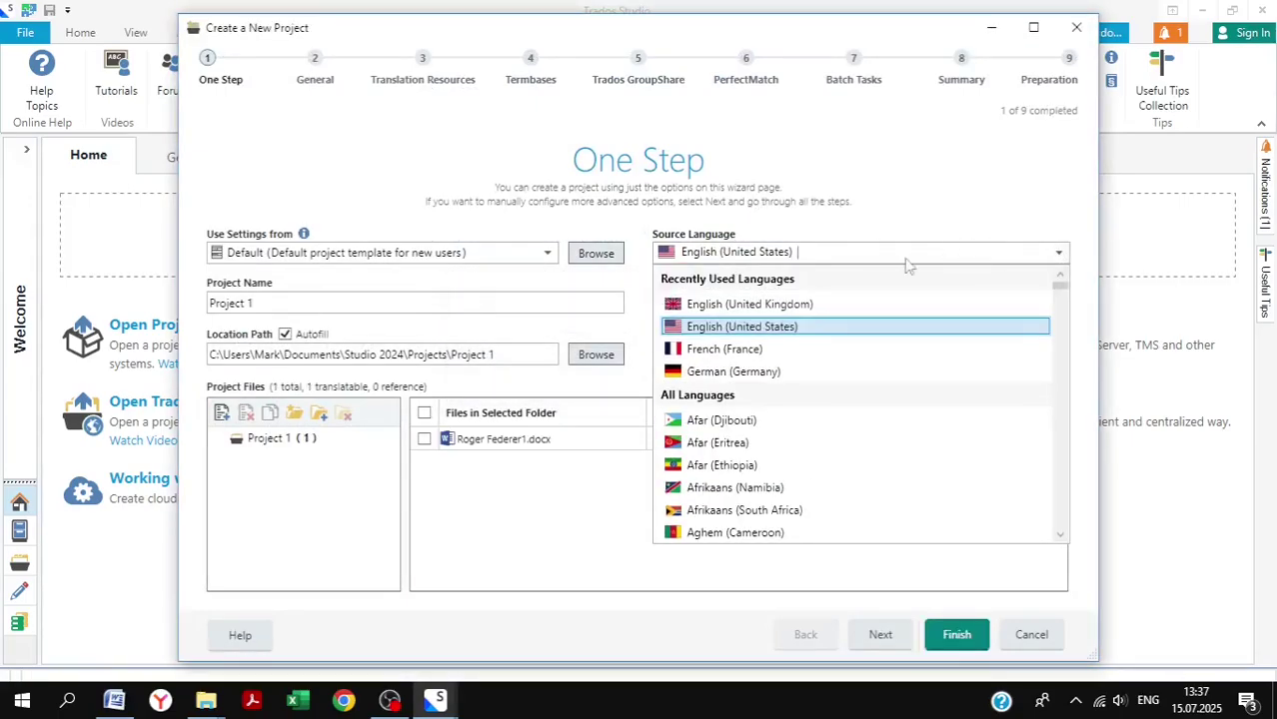
left_click(828, 307)
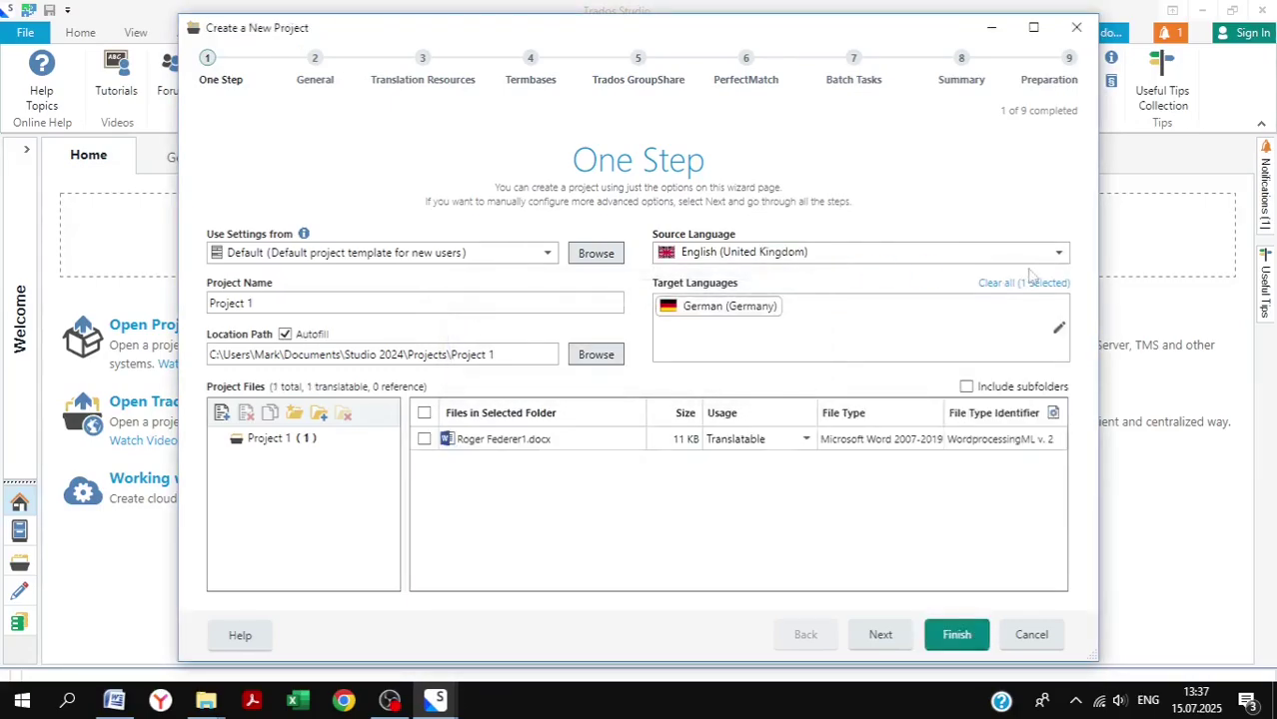
left_click(1059, 253)
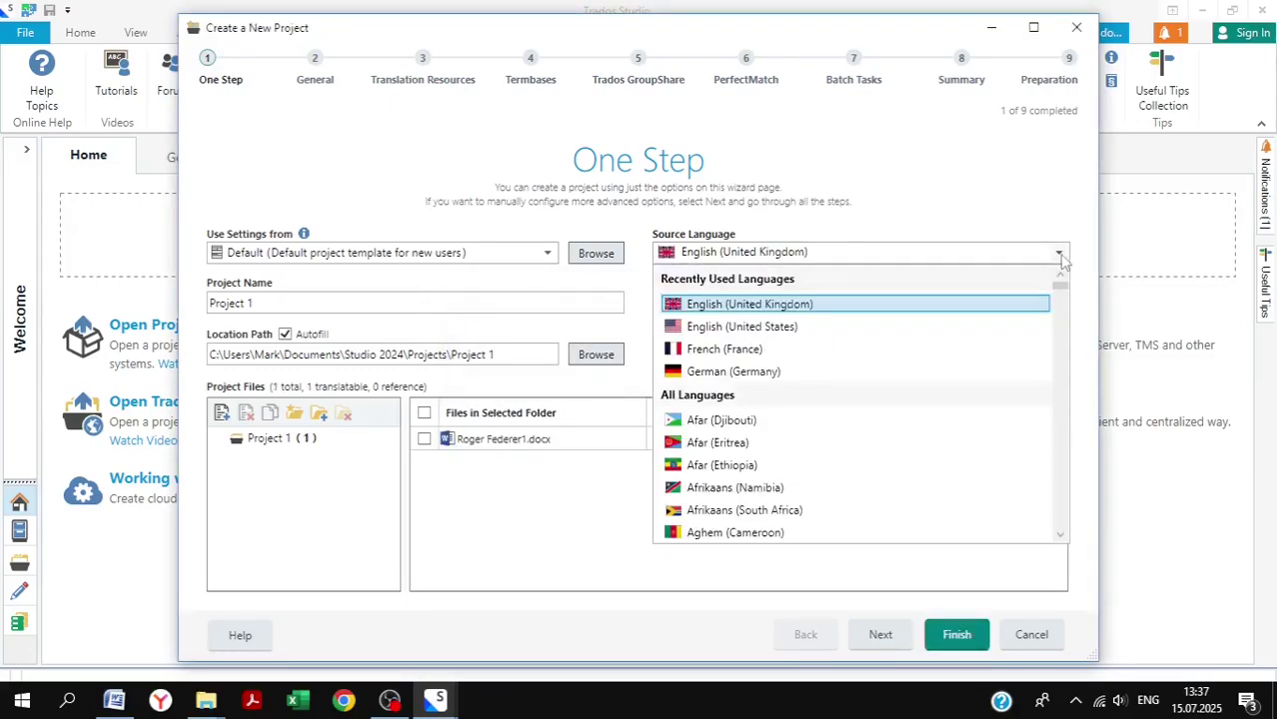
left_click(889, 351)
left_click(957, 317)
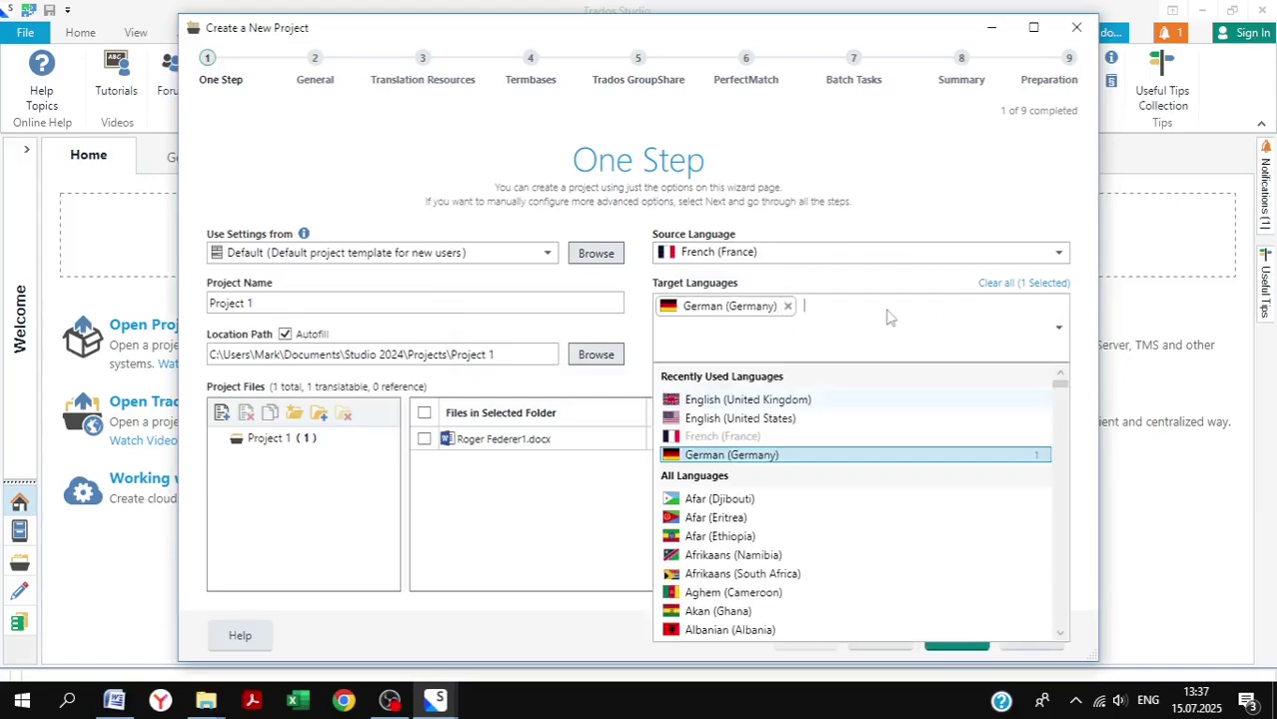
left_click(828, 401)
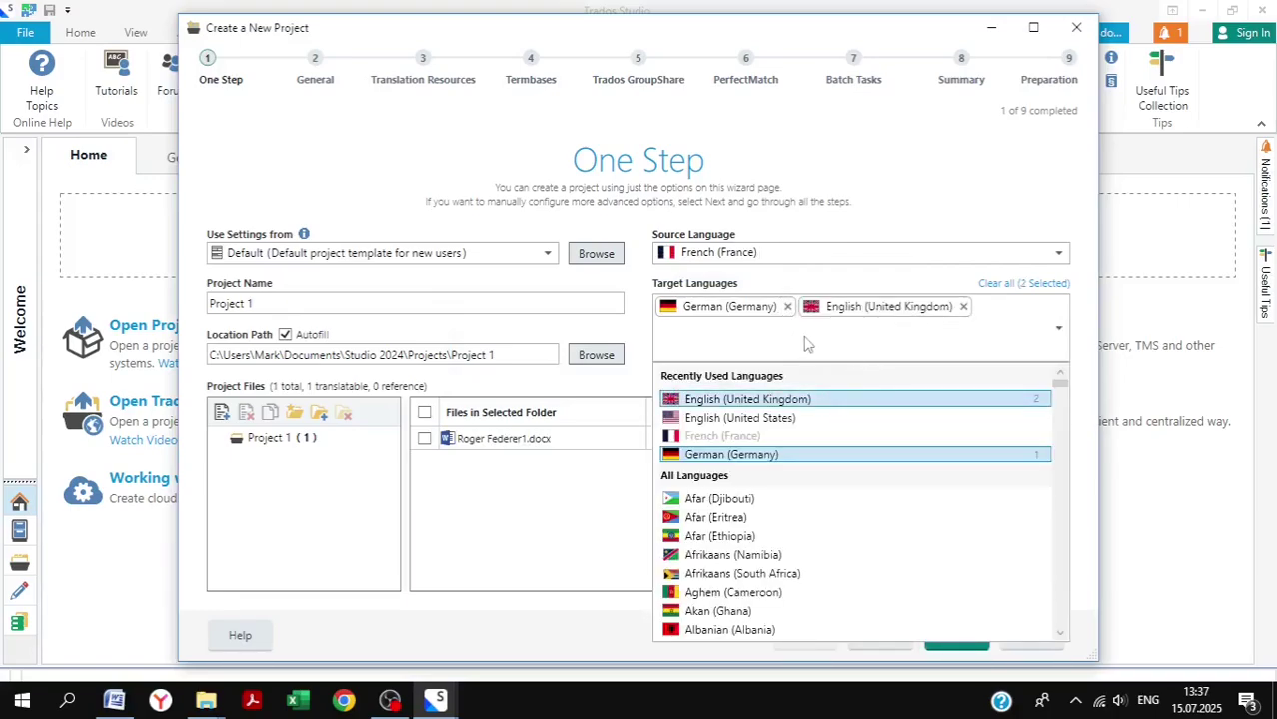
left_click(789, 307)
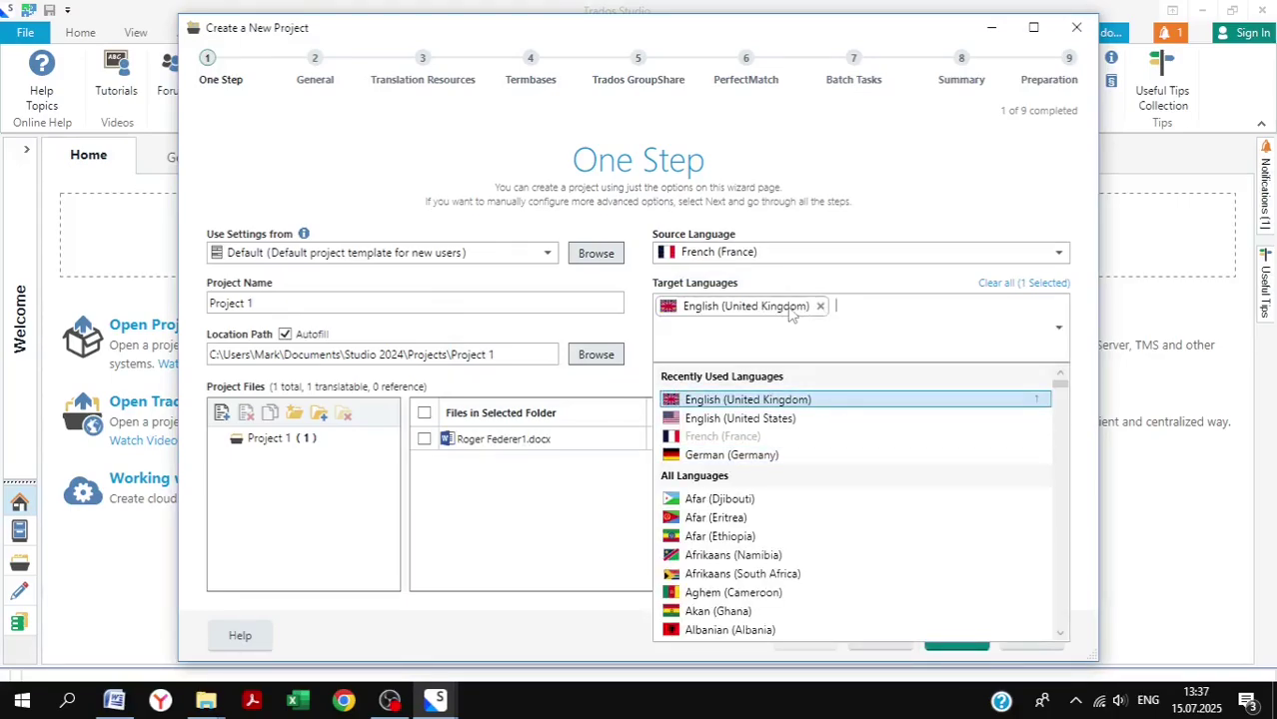
Select Roger Federer1.docx in the project files, finish creating Project 1, and close the wizard without storing its settings.
left_click(423, 440)
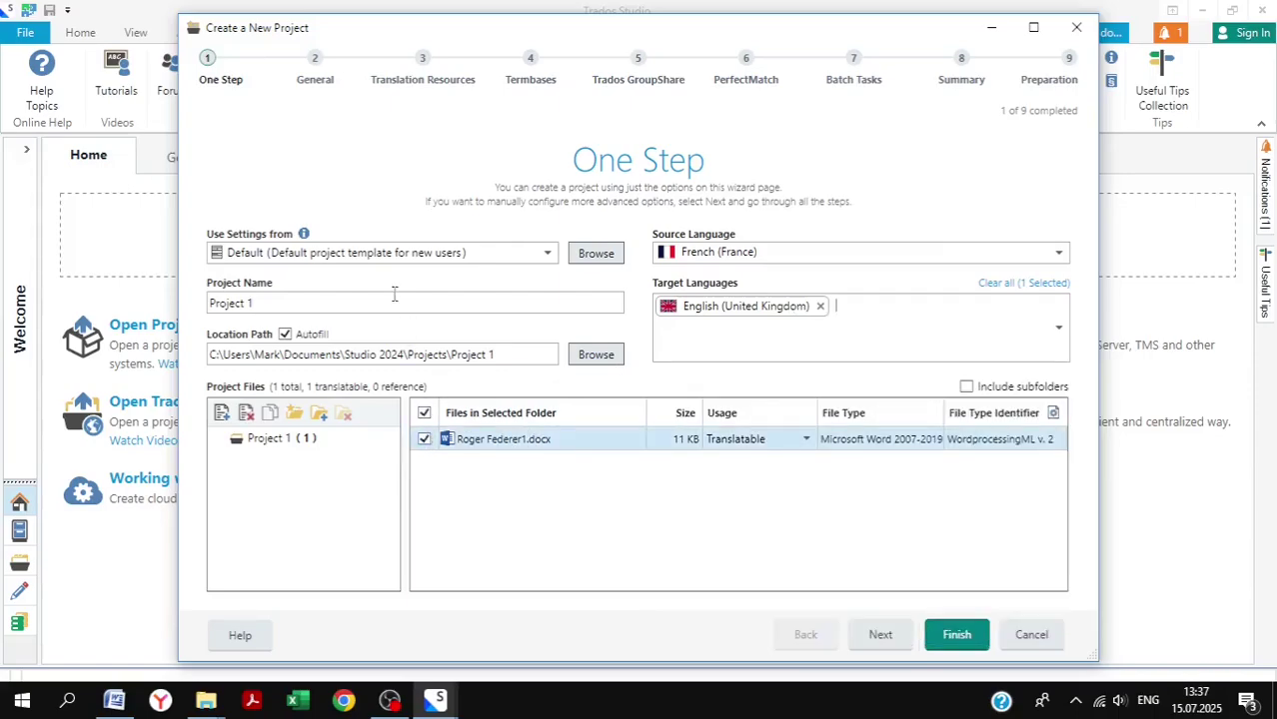
left_click(956, 635)
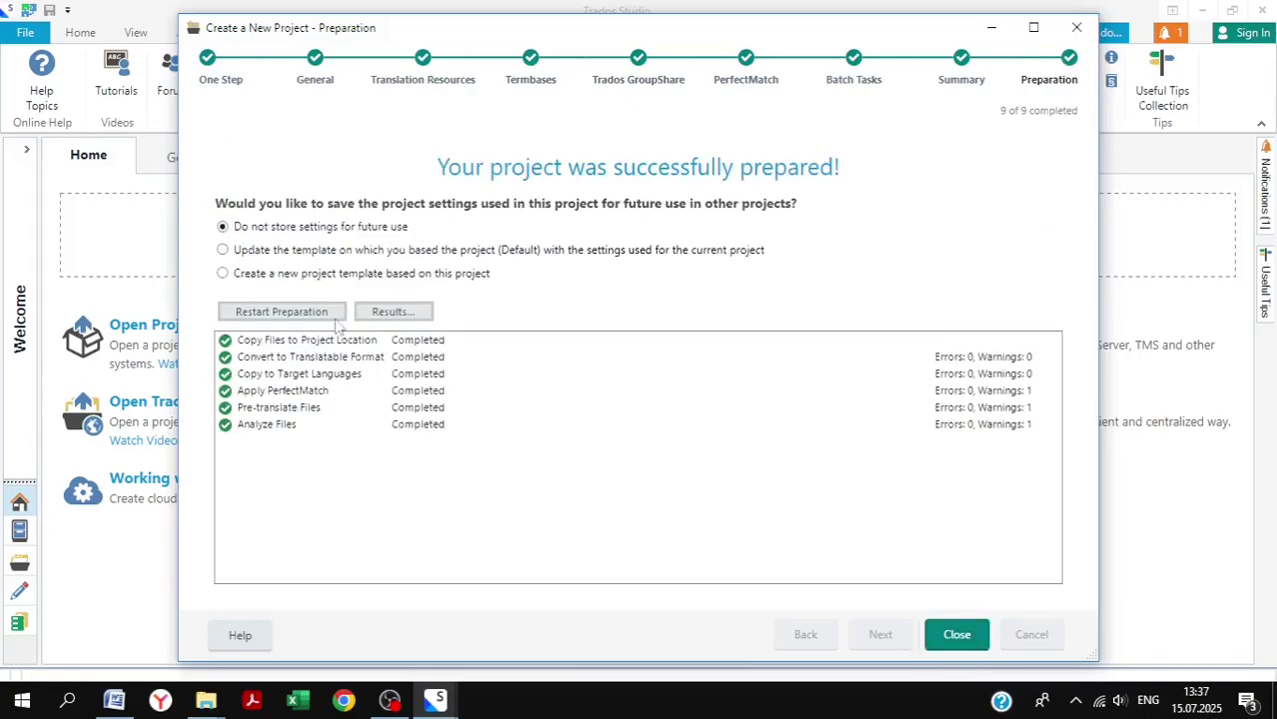
left_click(954, 632)
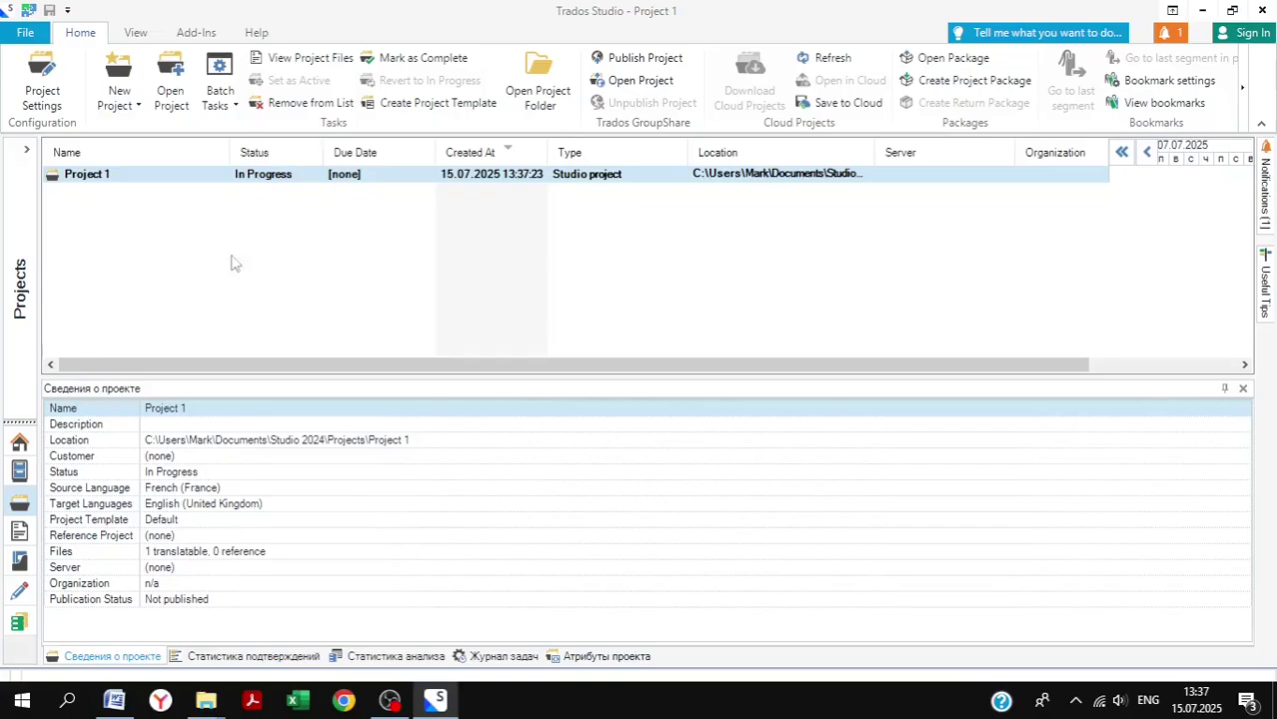
Open the Roger Federer1.docx.sdlxliff file of Project 1 for translation.
double_click(180, 175)
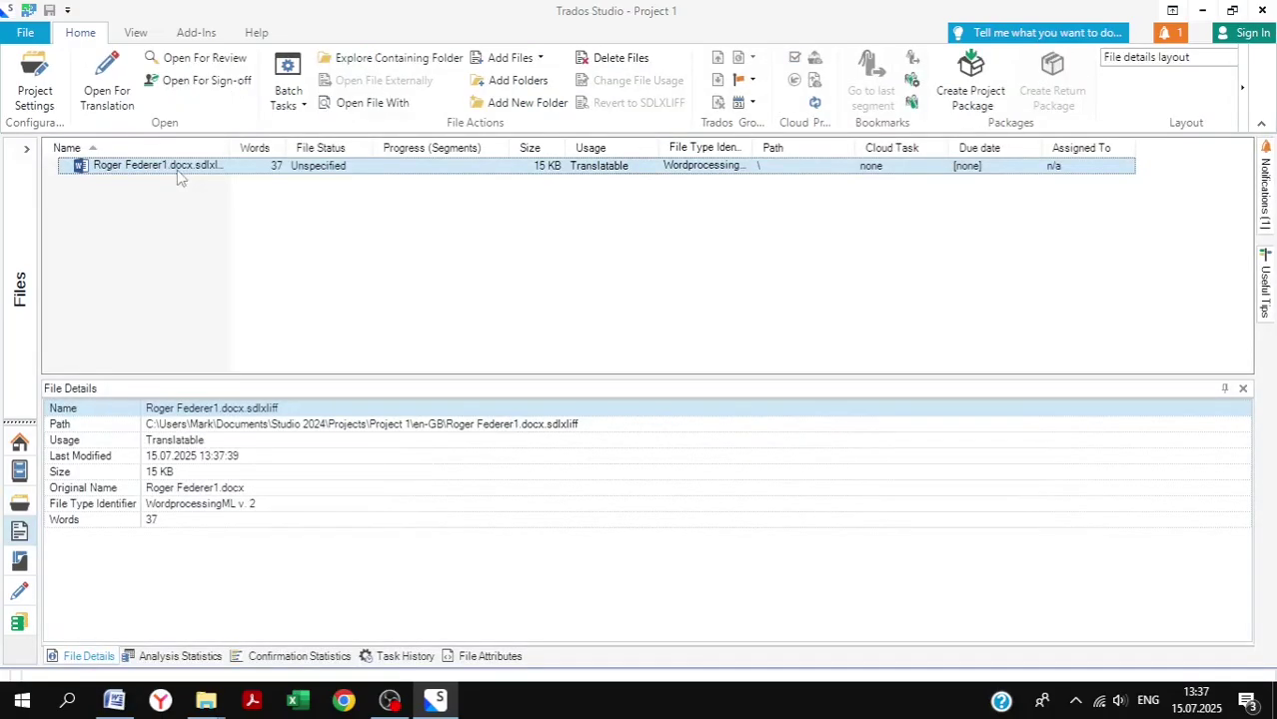
double_click(175, 168)
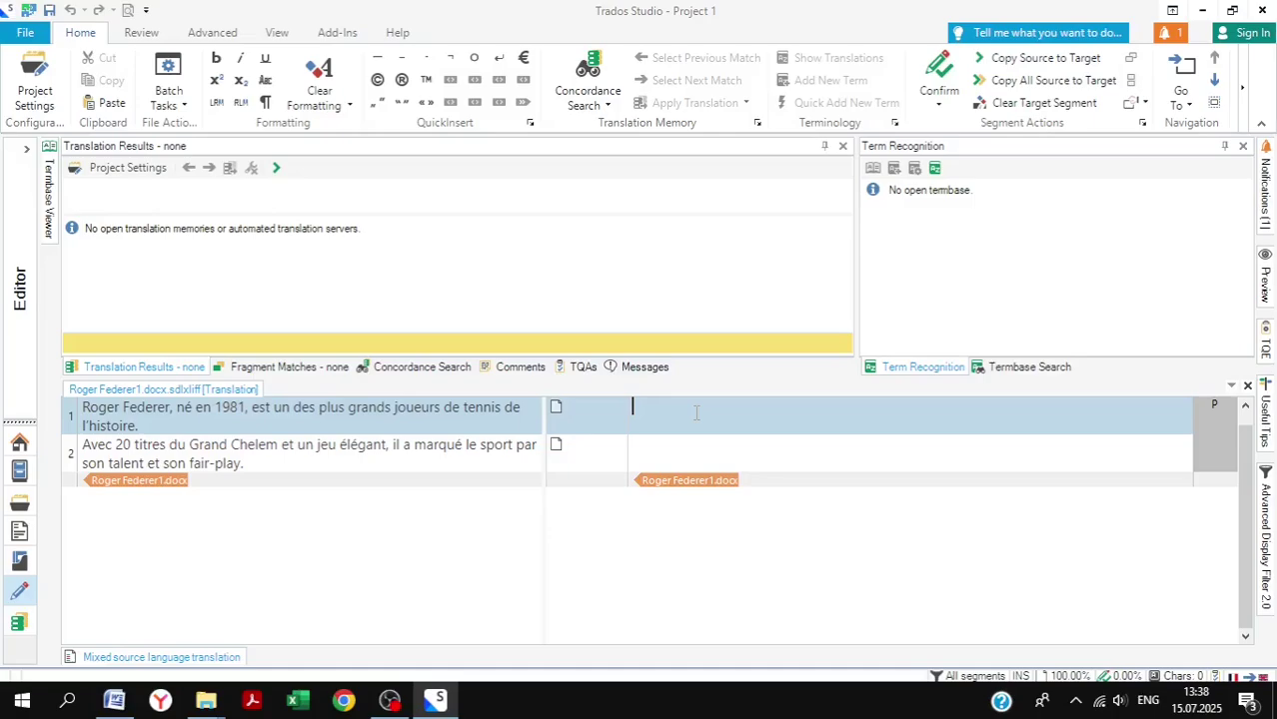
Translate segment 1 as "Roger Federer, born in 1981, is one of the best tennis players in history" and confirm it.
type("Roger F")
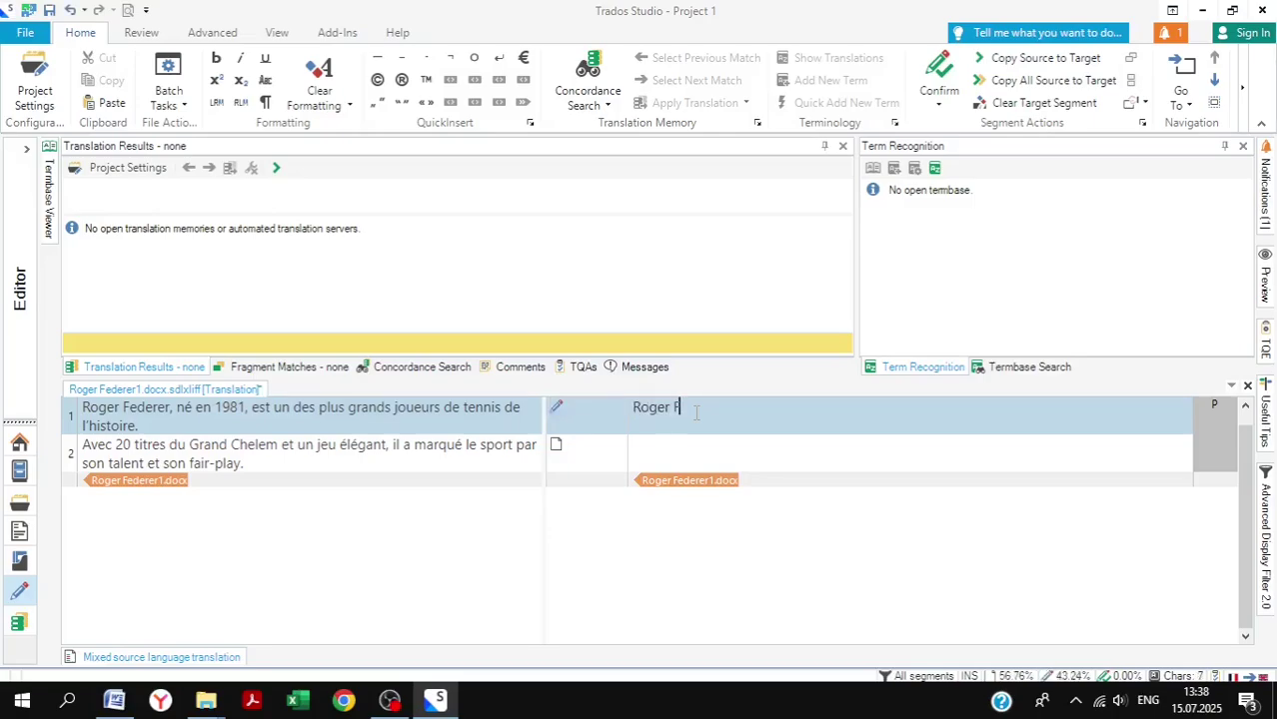
type("ederer,")
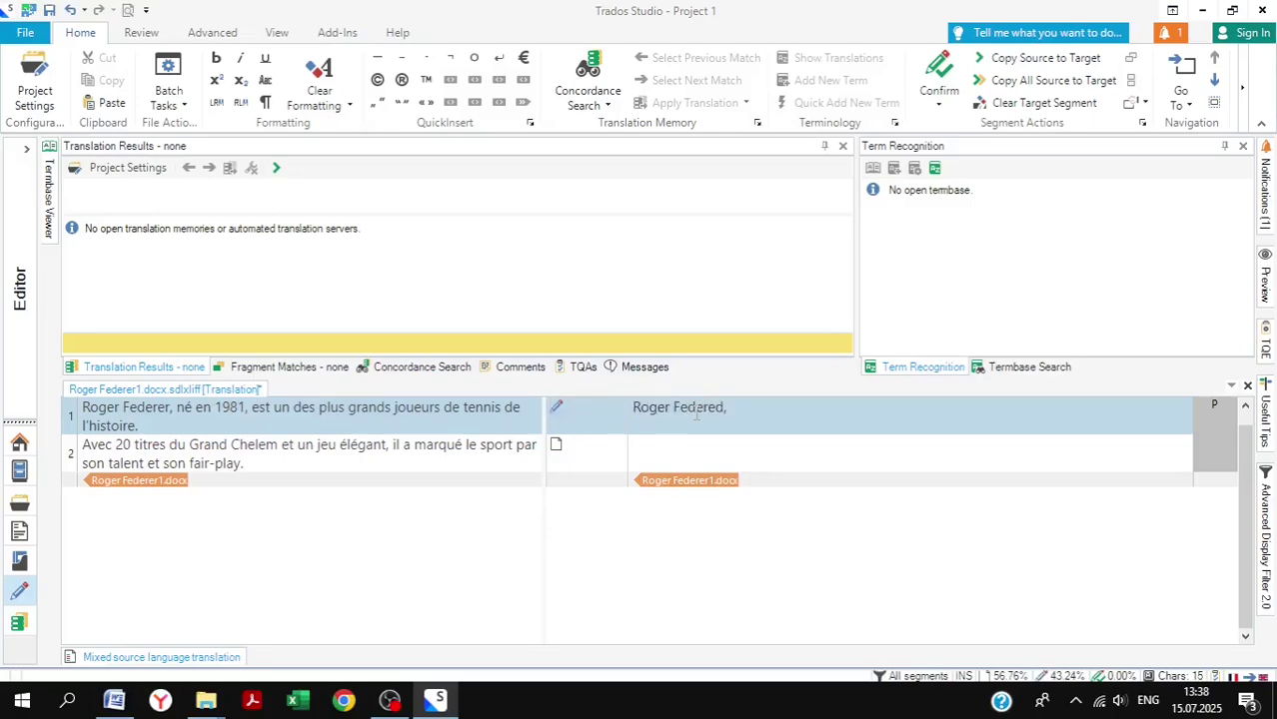
key("BackSpace")
key("BackSpace")
type(", born in 1981, is one of the bes")
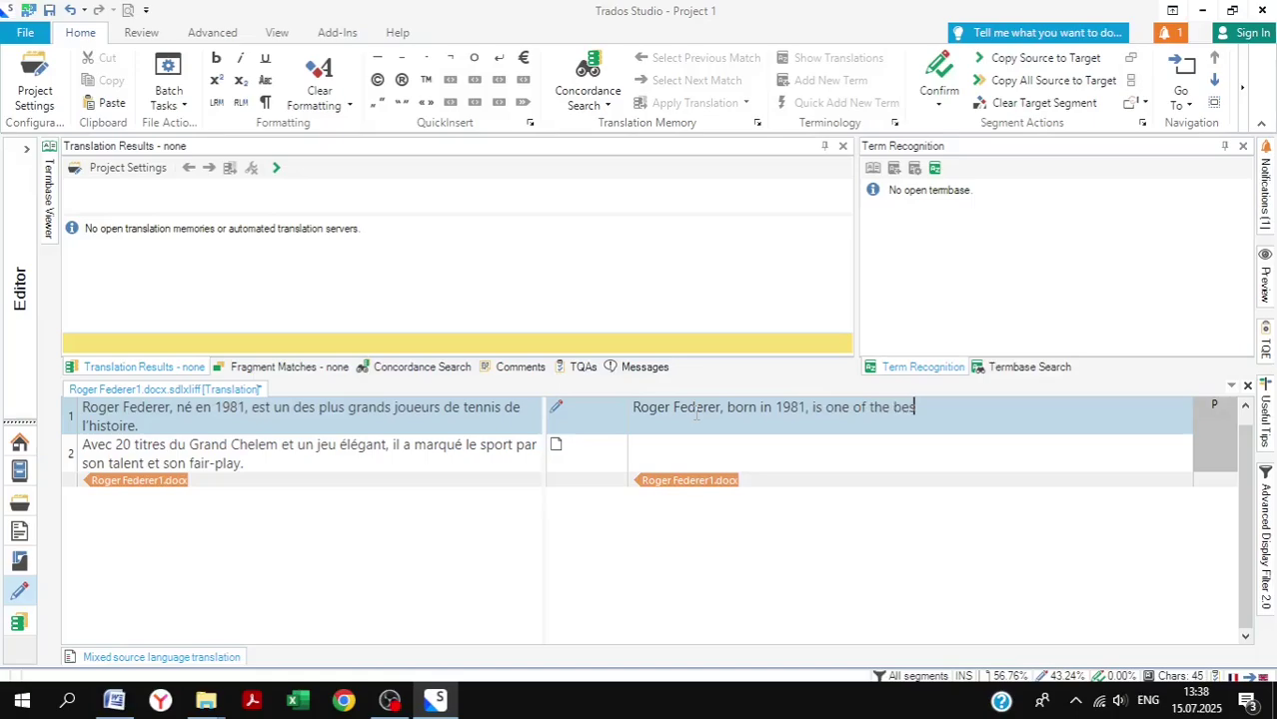
type("t tennis players in his")
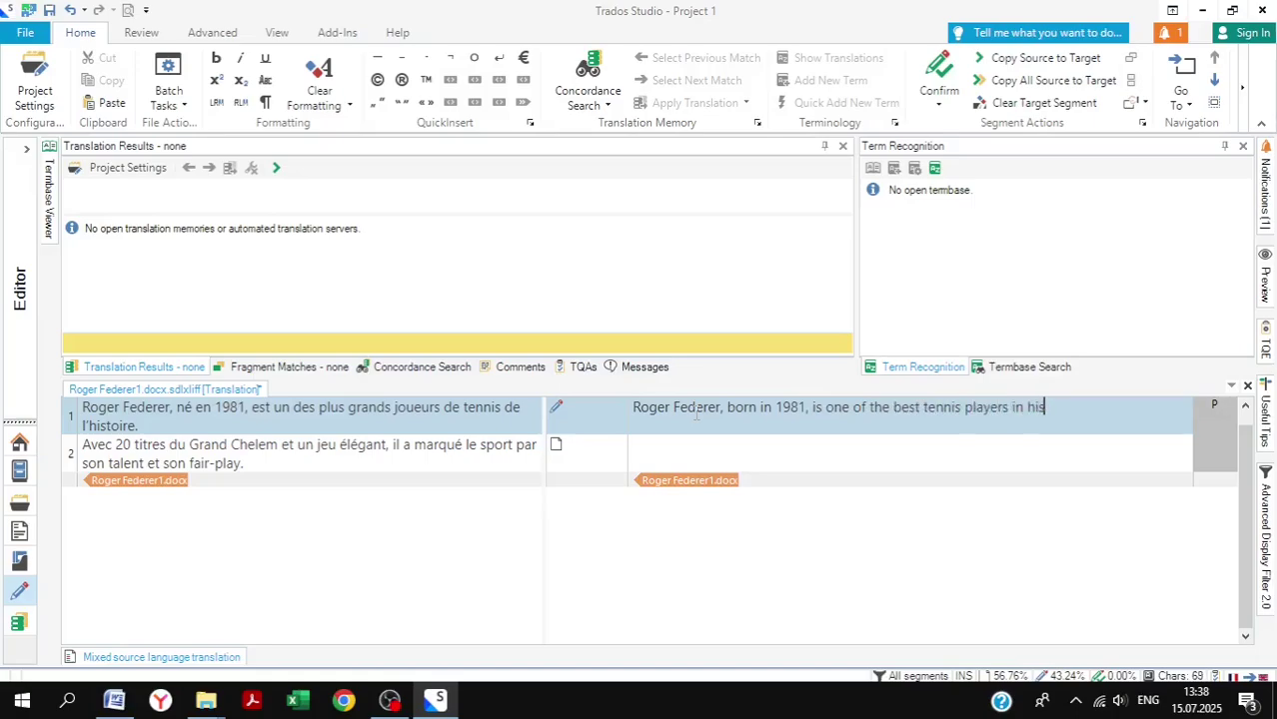
type("tory")
key("ctrl+Return")
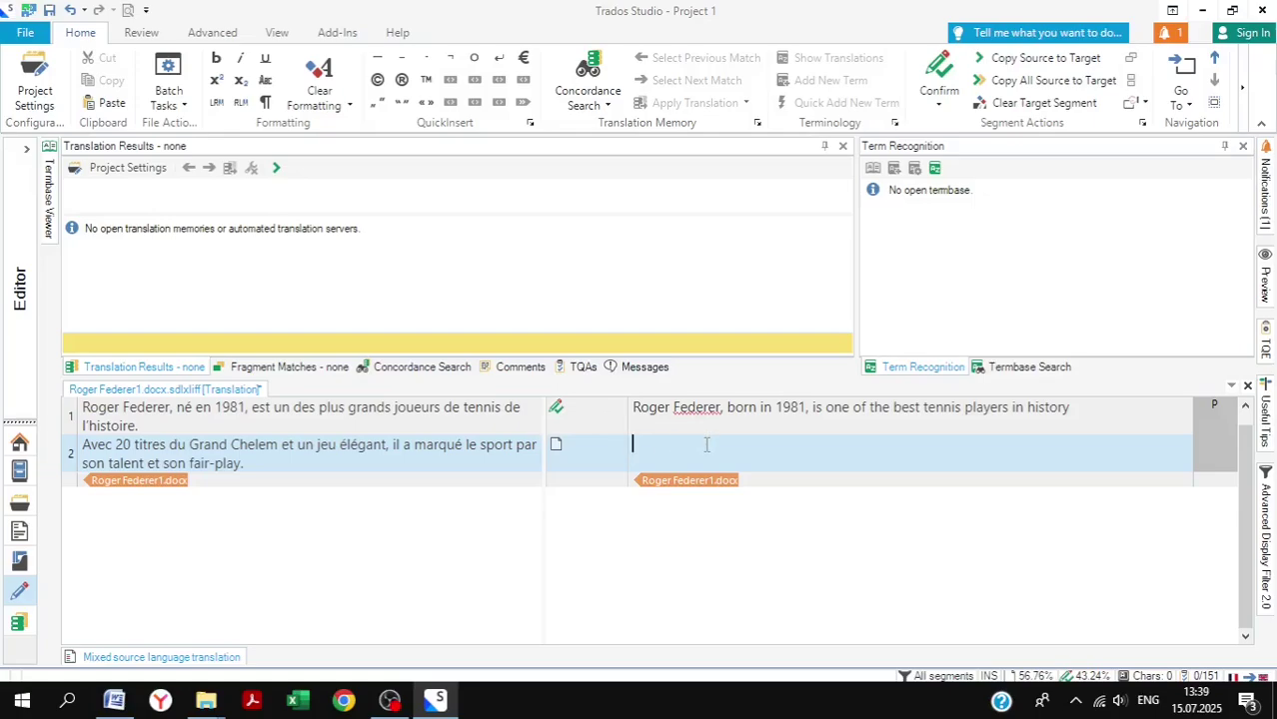
Translate segment 2 as "With 20 Grand Slam titles and a great style of play, he is well know for talent and fair play." and confirm it.
type("With ")
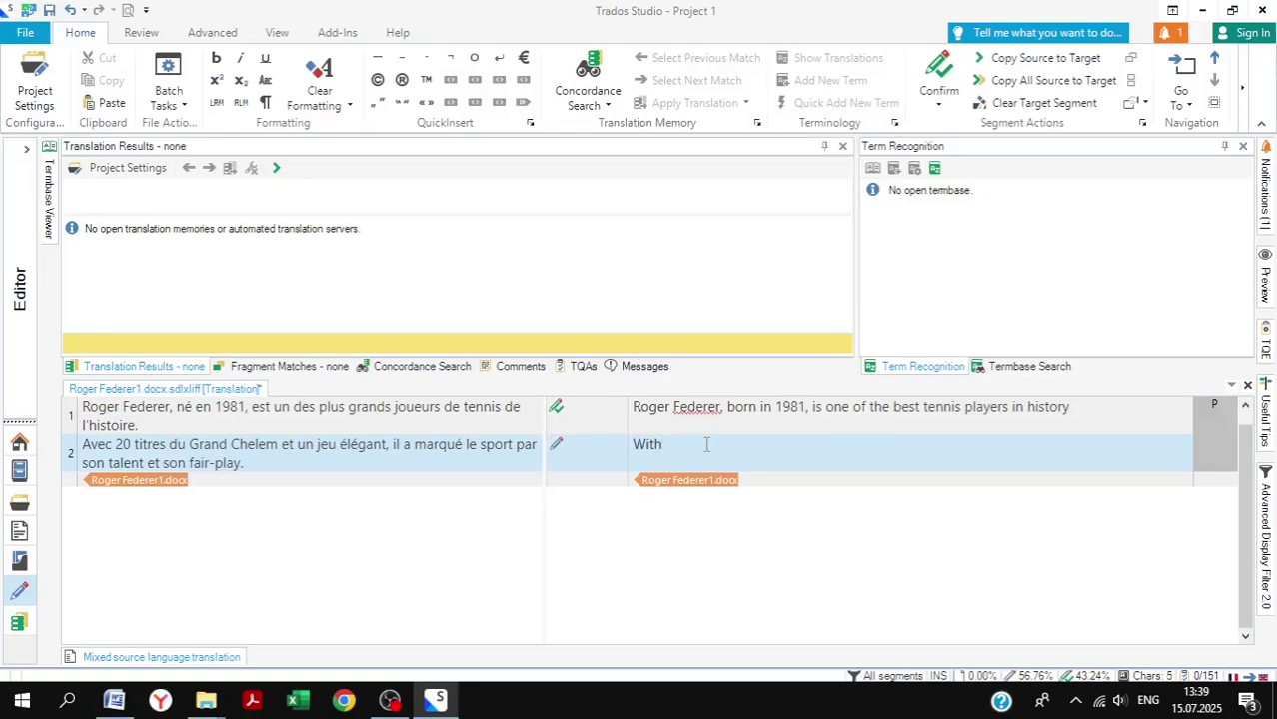
type("20 Grand S")
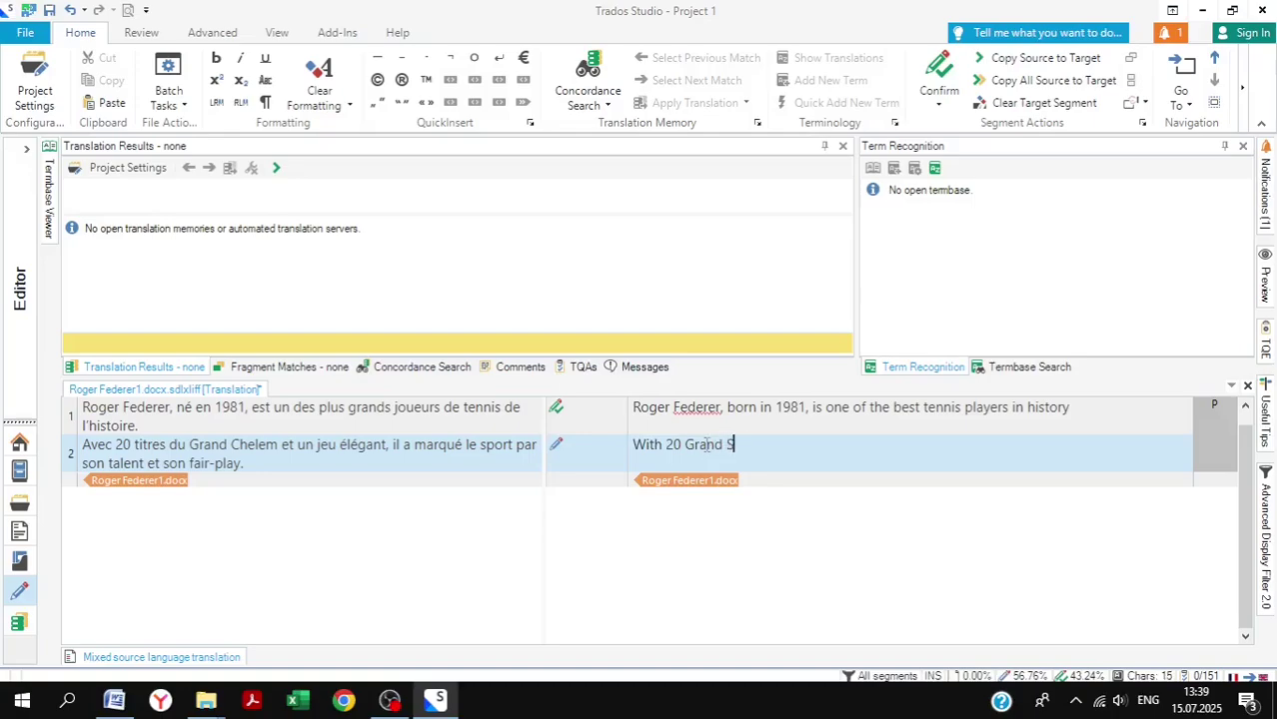
type("lam titles and a grea")
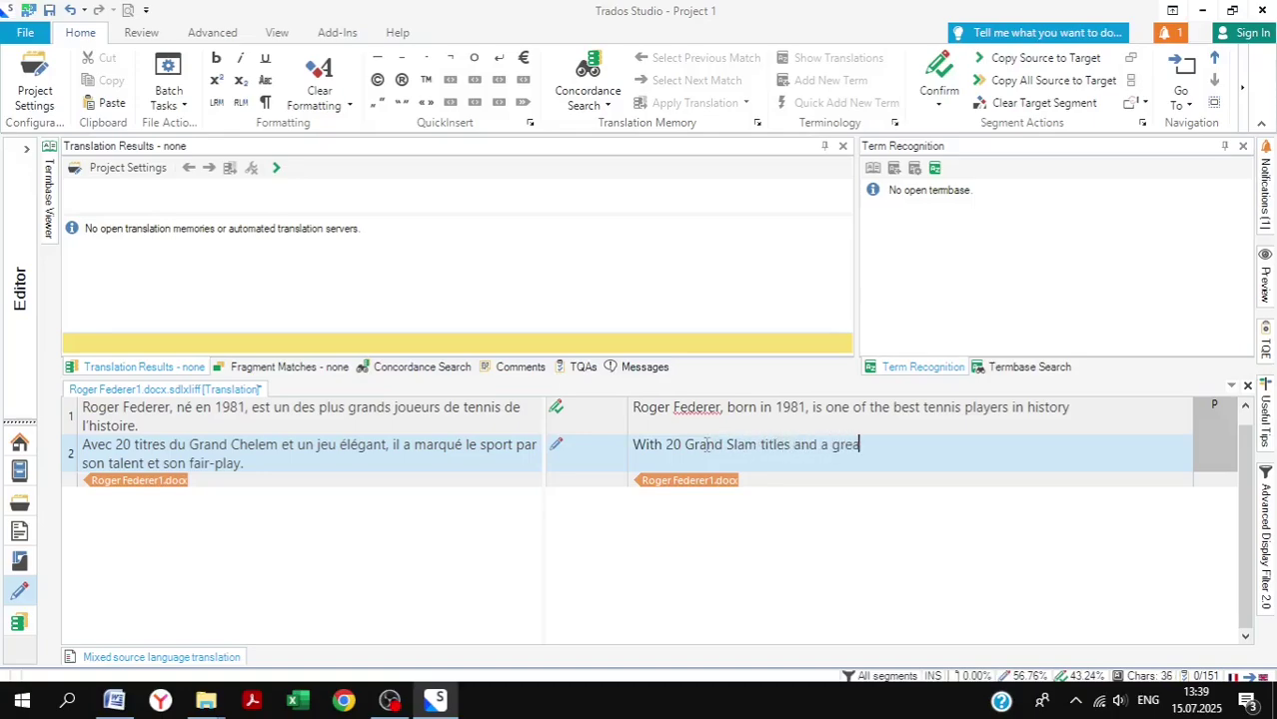
type("t sy")
key("BackSpace")
type("tyle of play, he")
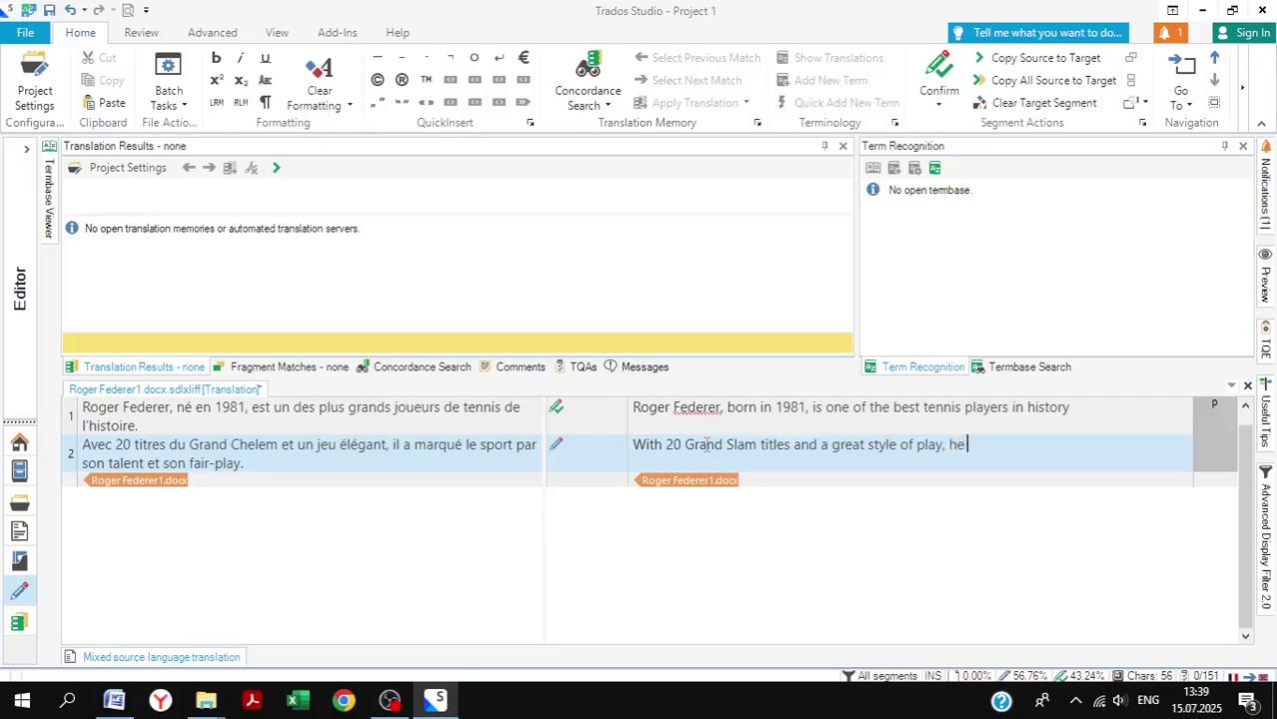
type(" is well know for t")
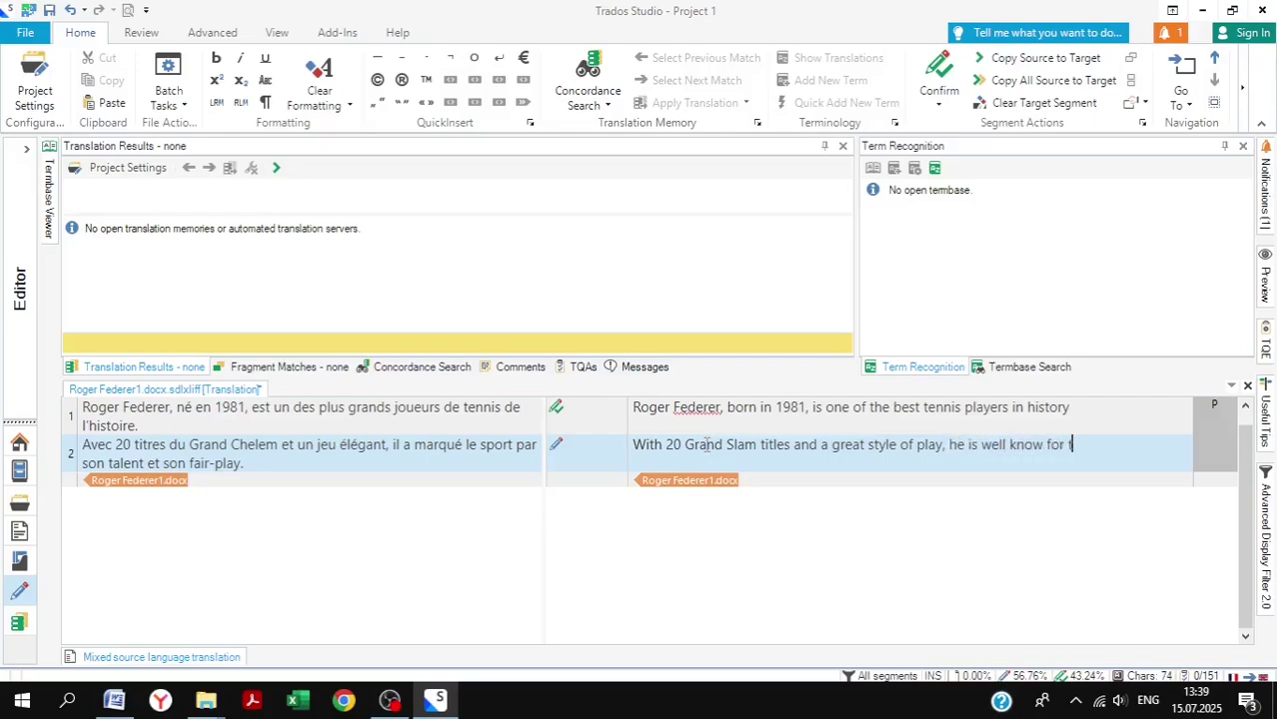
type("alent and fair p")
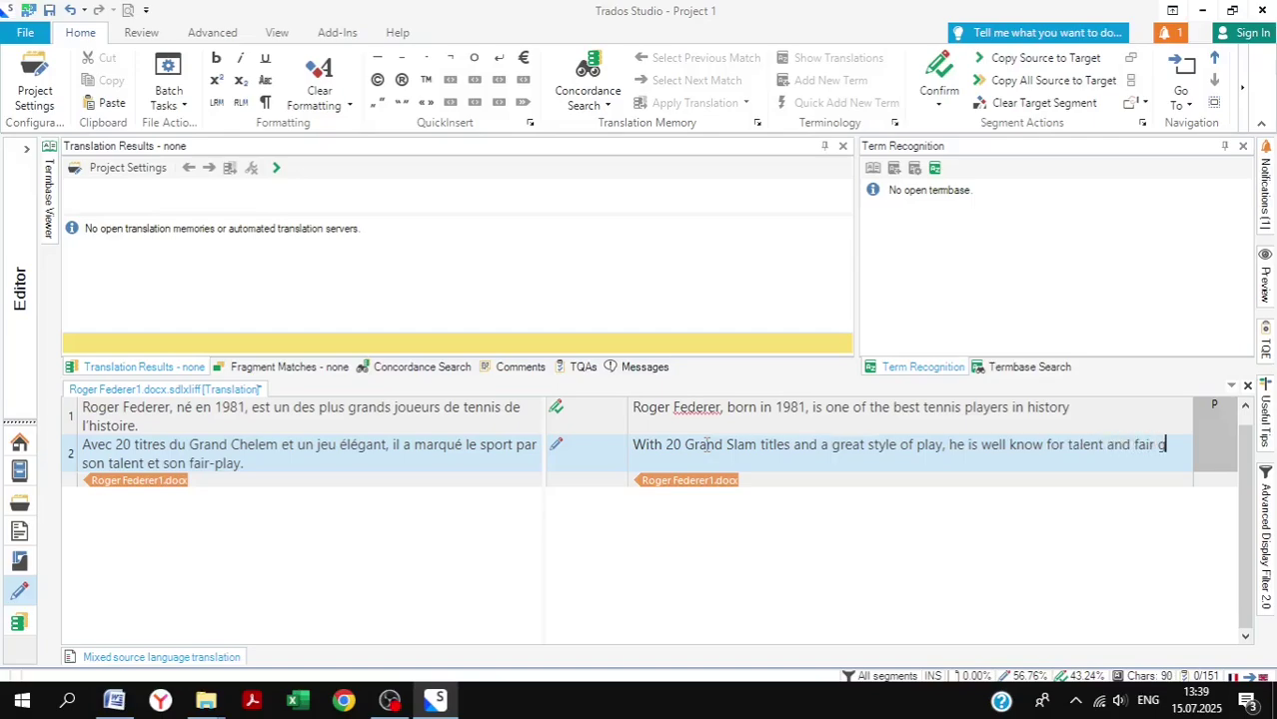
type("lay.")
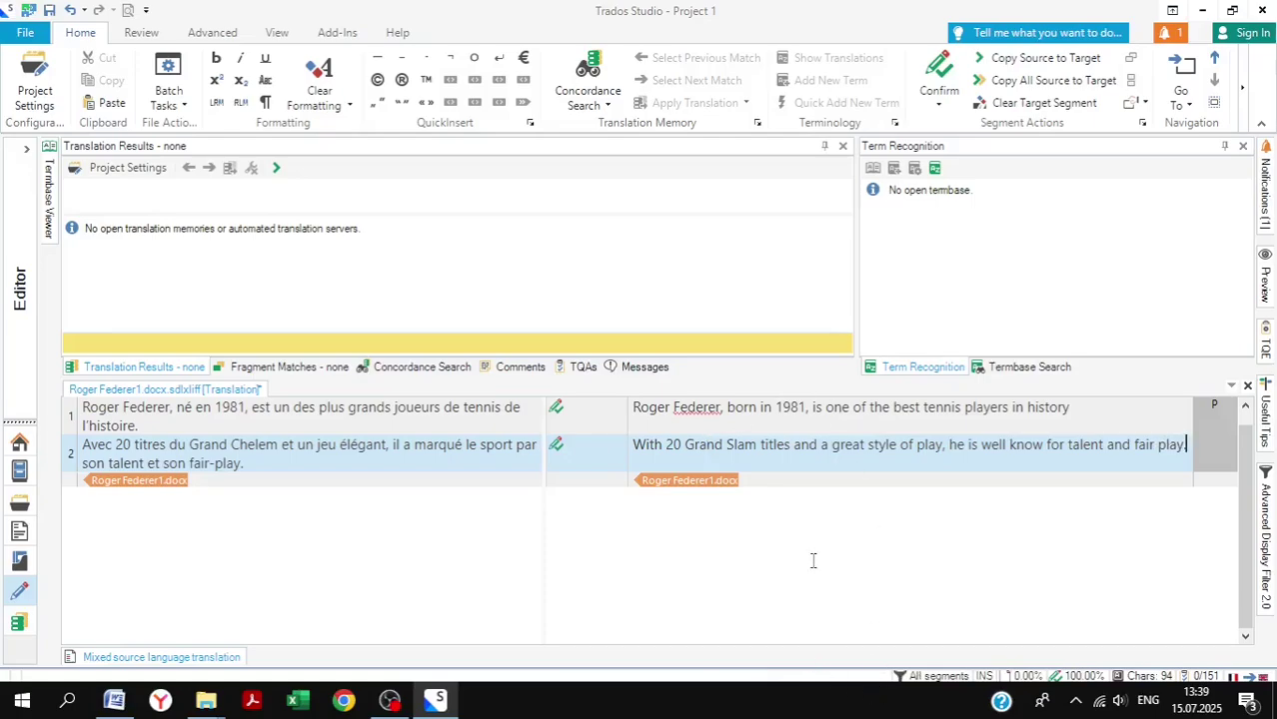
View the translation memory settings for all language pairs in the project settings, and close them without making changes.
mouse_move(565, 449)
left_click(35, 95)
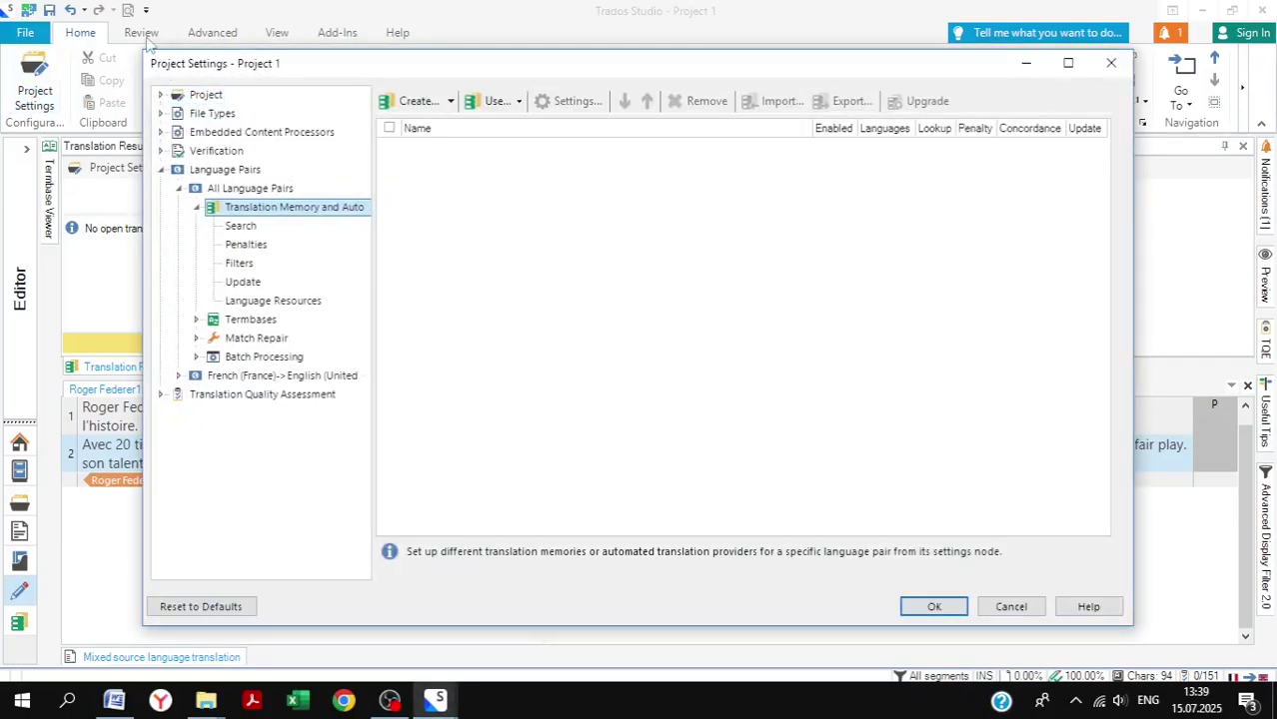
left_click(1124, 68)
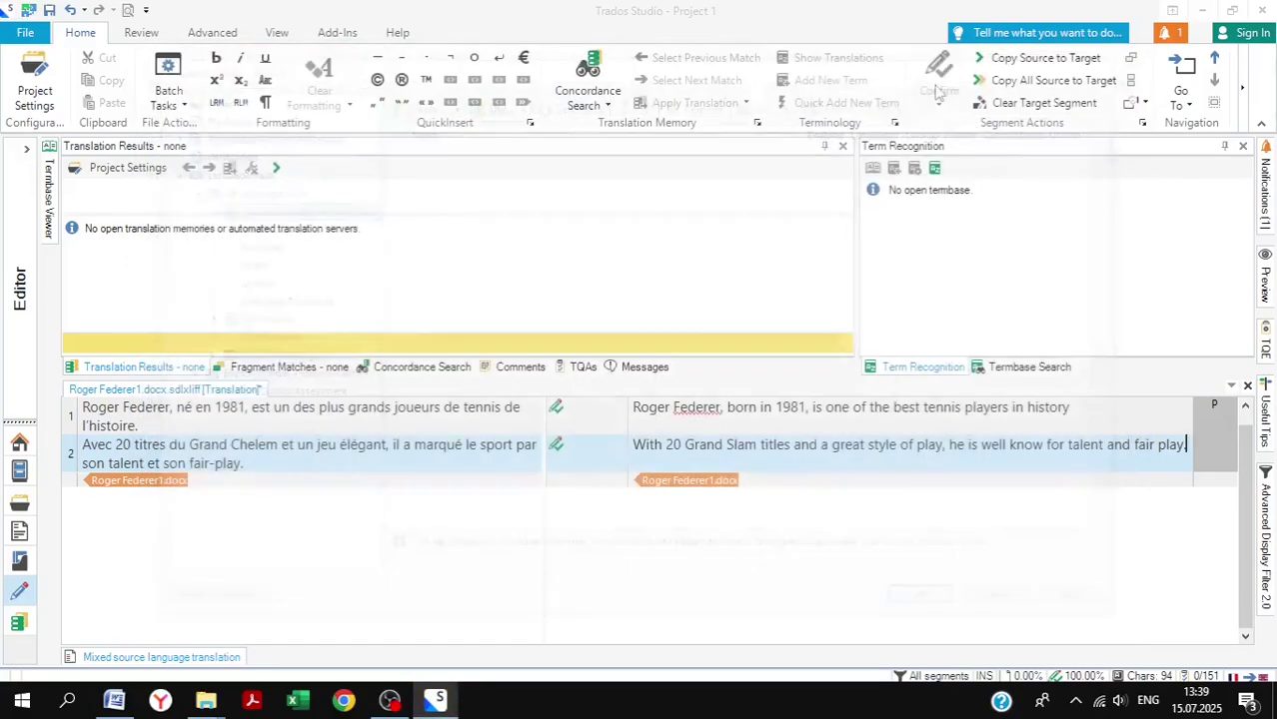
Save the translated file and run the Export files batch task on it with its default settings.
left_click(147, 34)
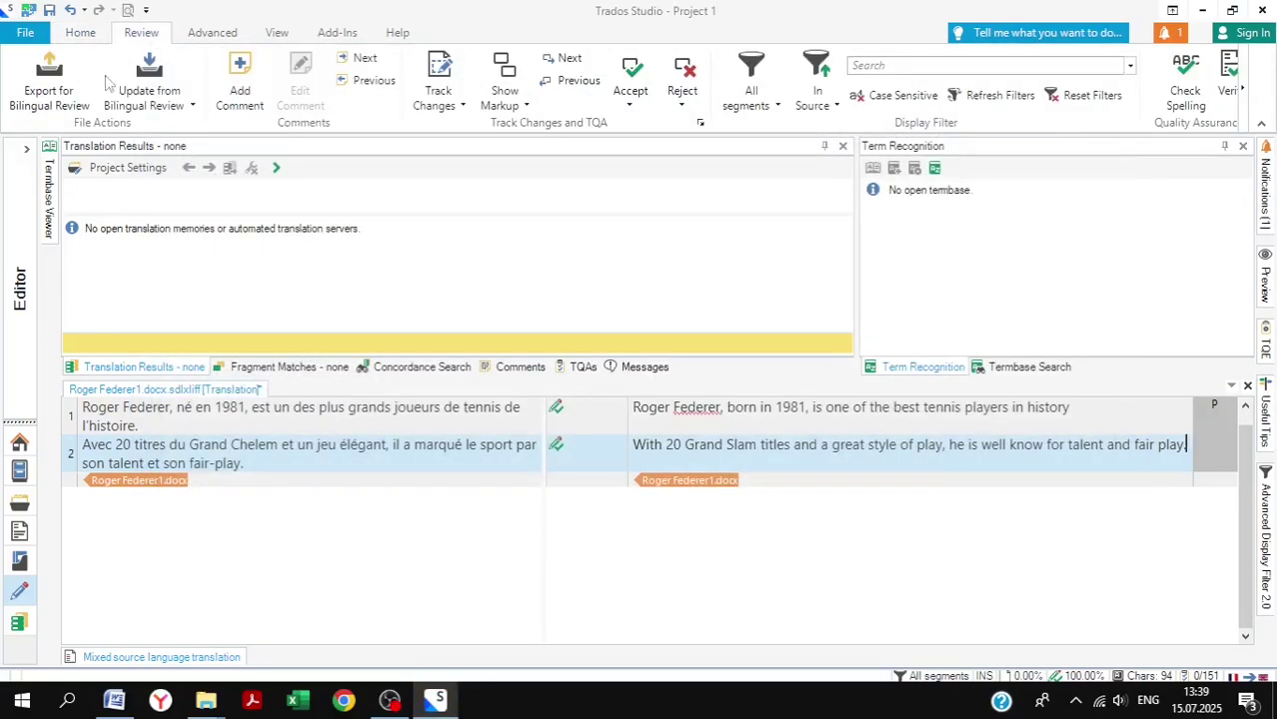
left_click(65, 103)
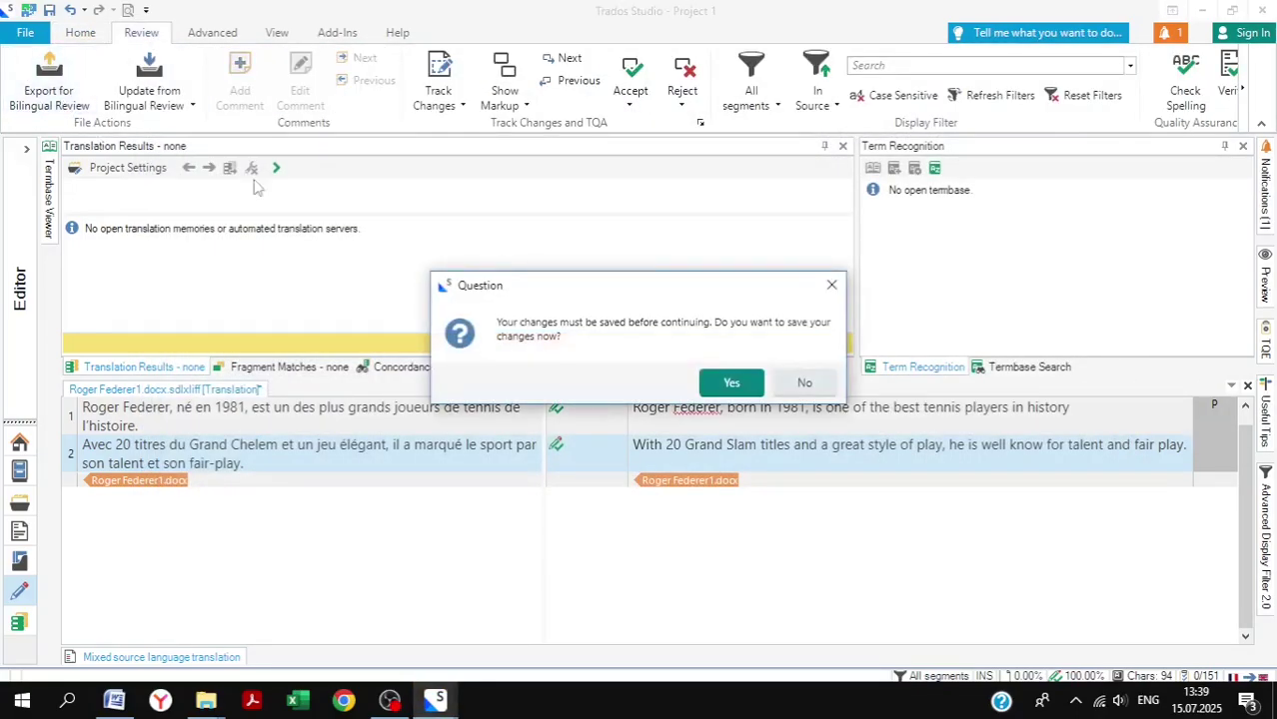
left_click(719, 385)
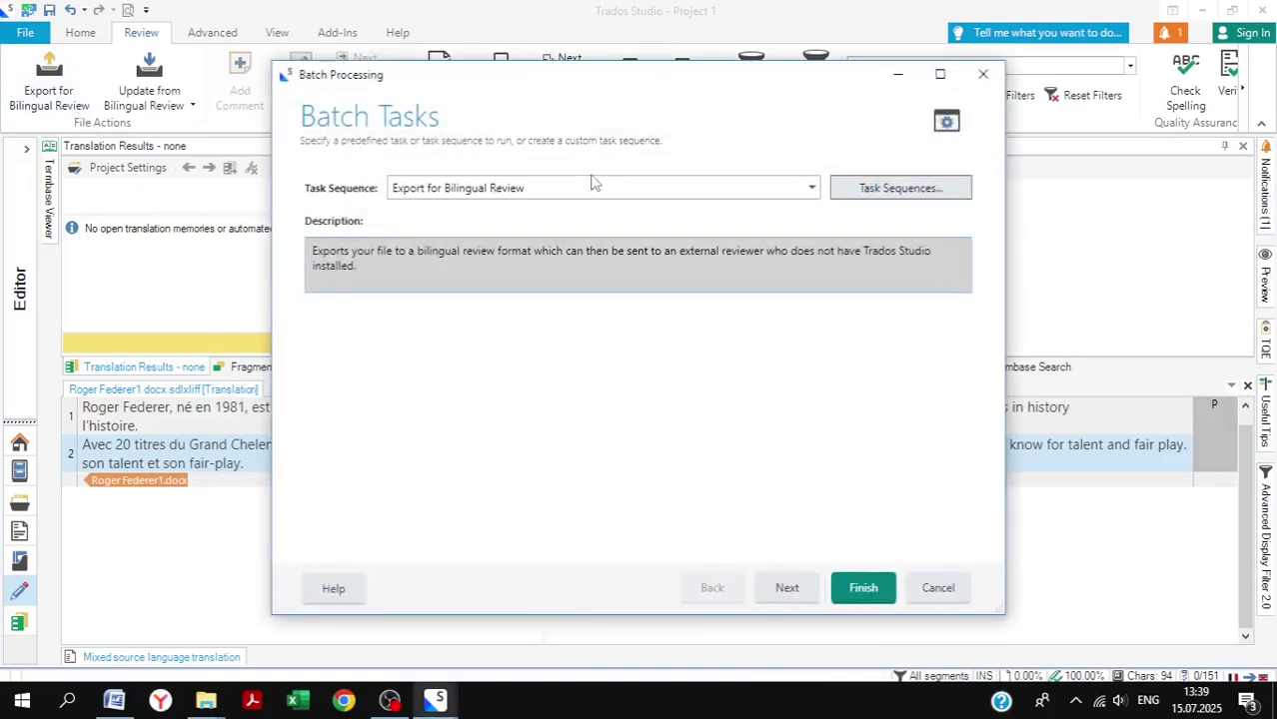
left_click(775, 198)
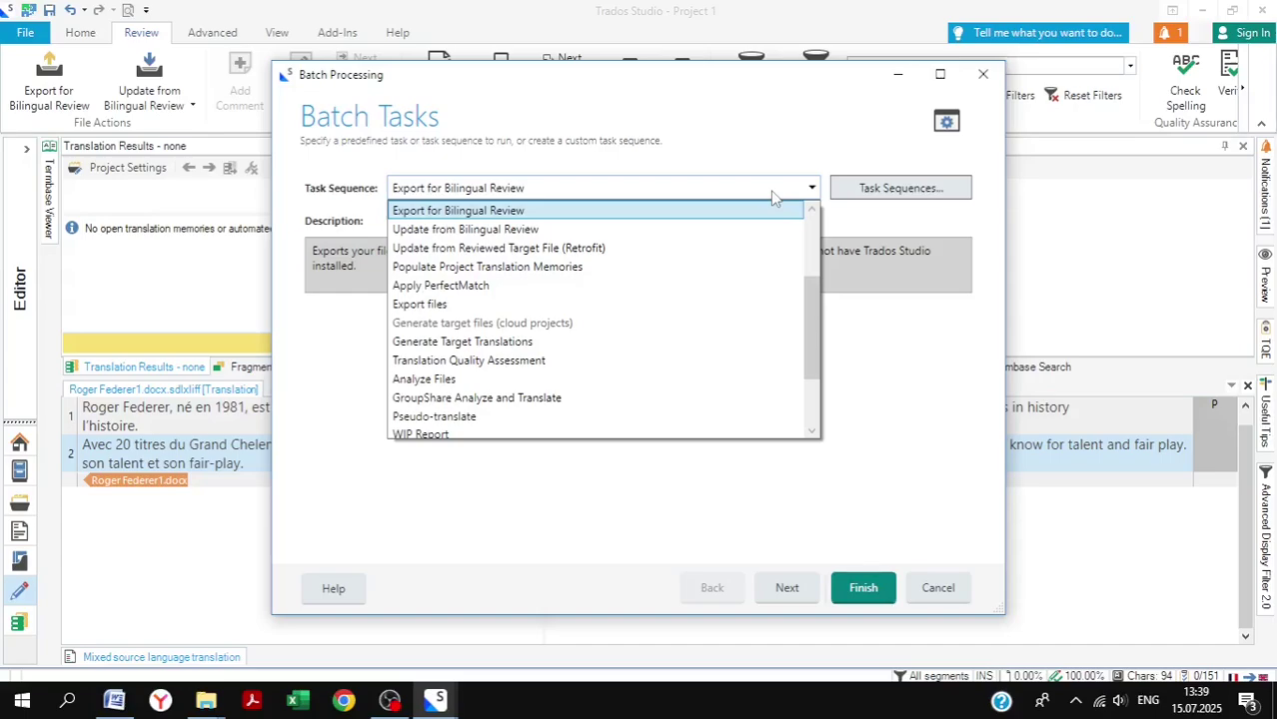
left_click(739, 305)
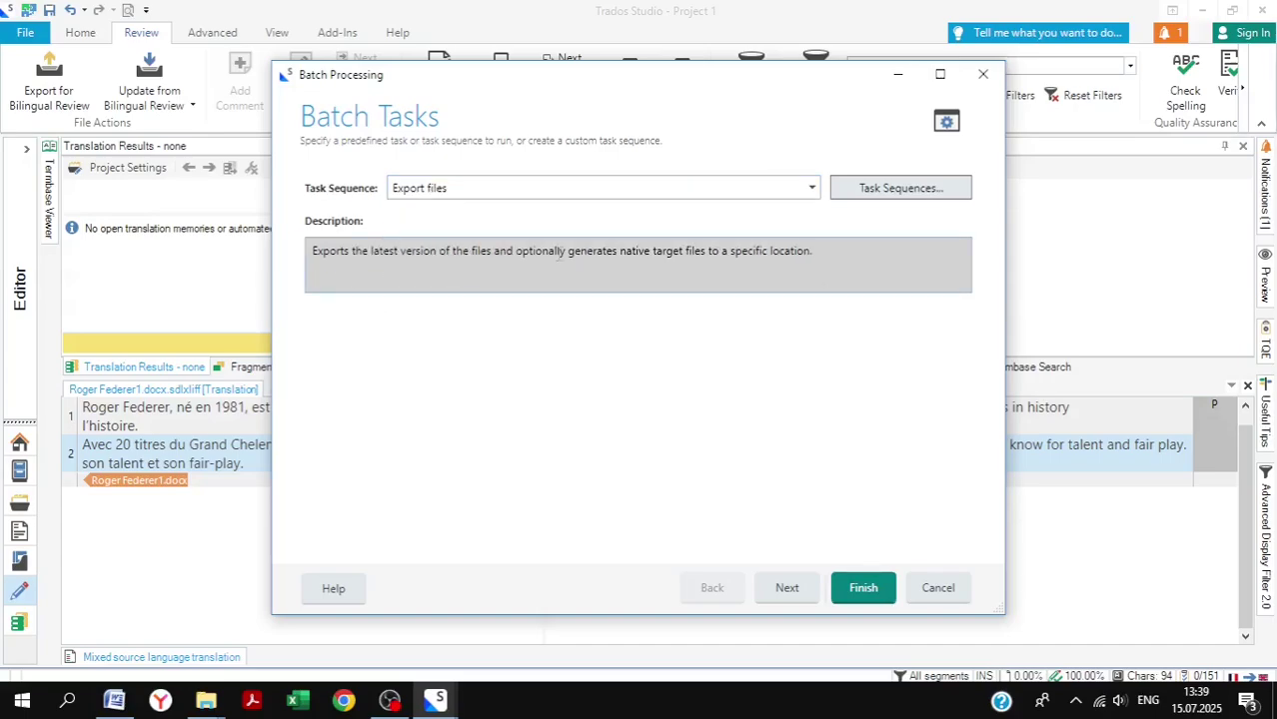
left_click(858, 590)
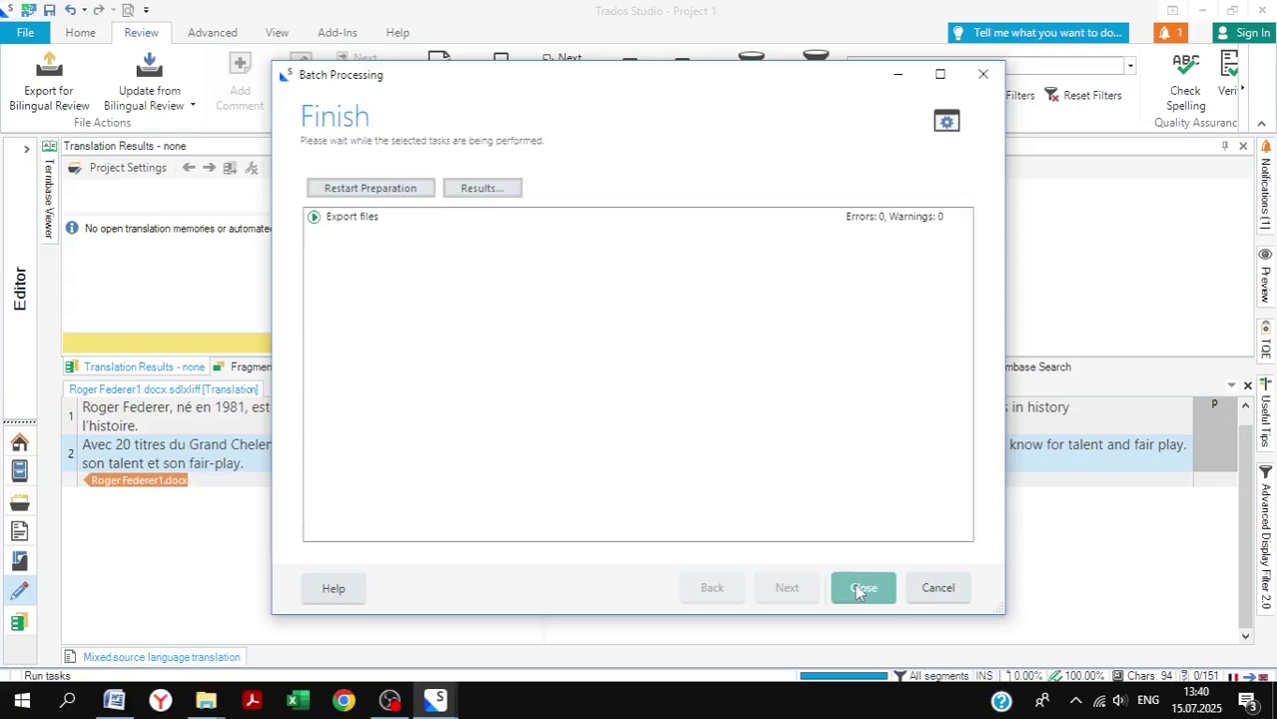
left_click(861, 588)
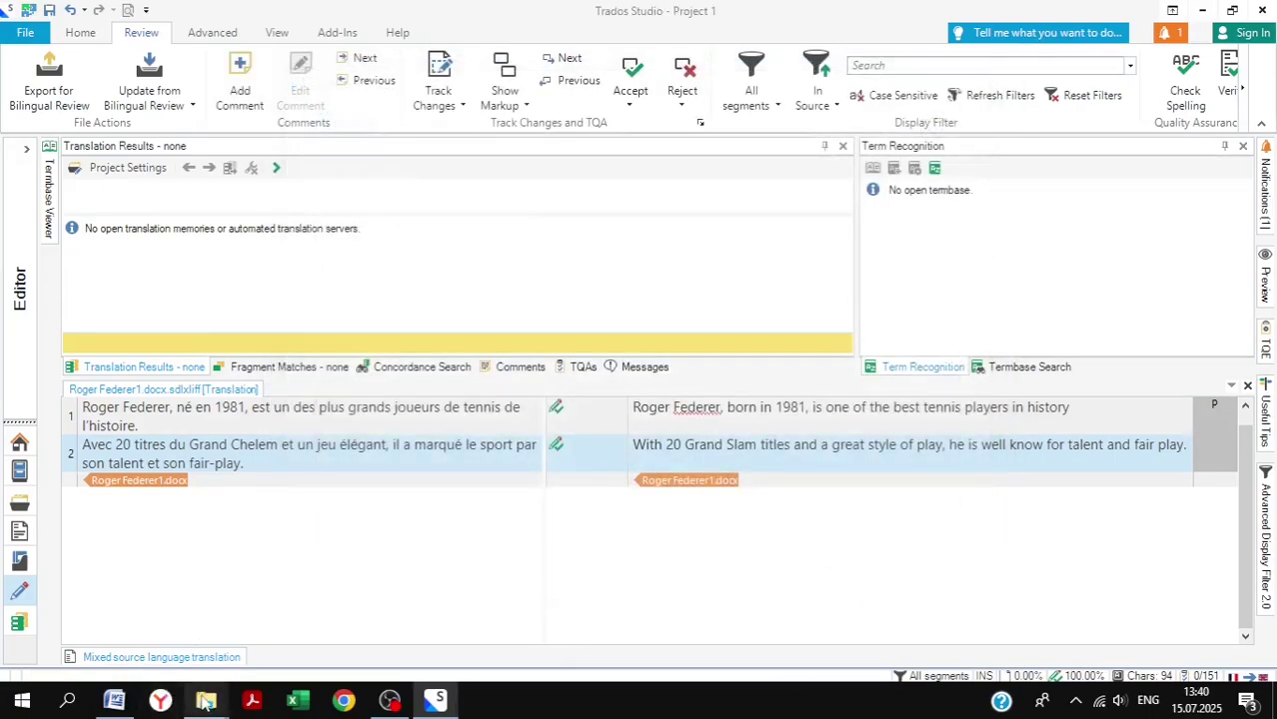
Switch to File Explorer and open the exported Roger Federer1.docx from the en-GB subfolder of Export Files in the Документы folder.
mouse_move(206, 699)
mouse_move(118, 659)
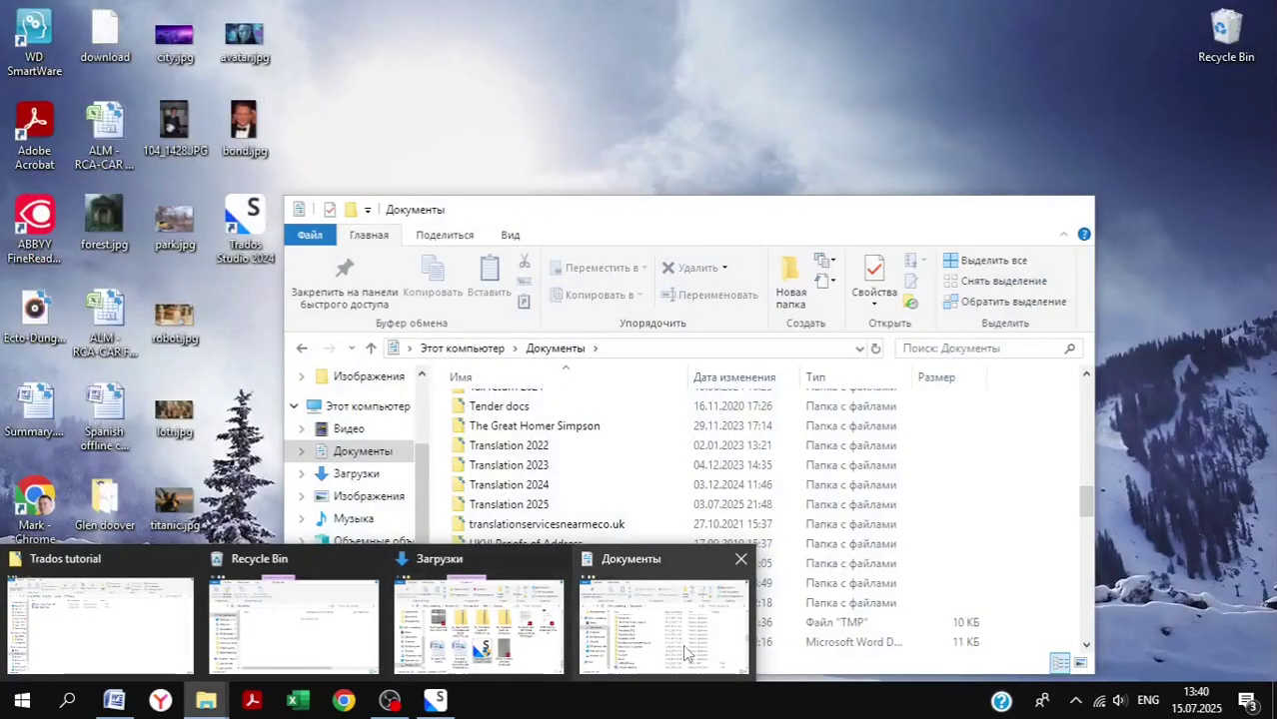
left_click(683, 644)
scroll(642, 495, "up", 4)
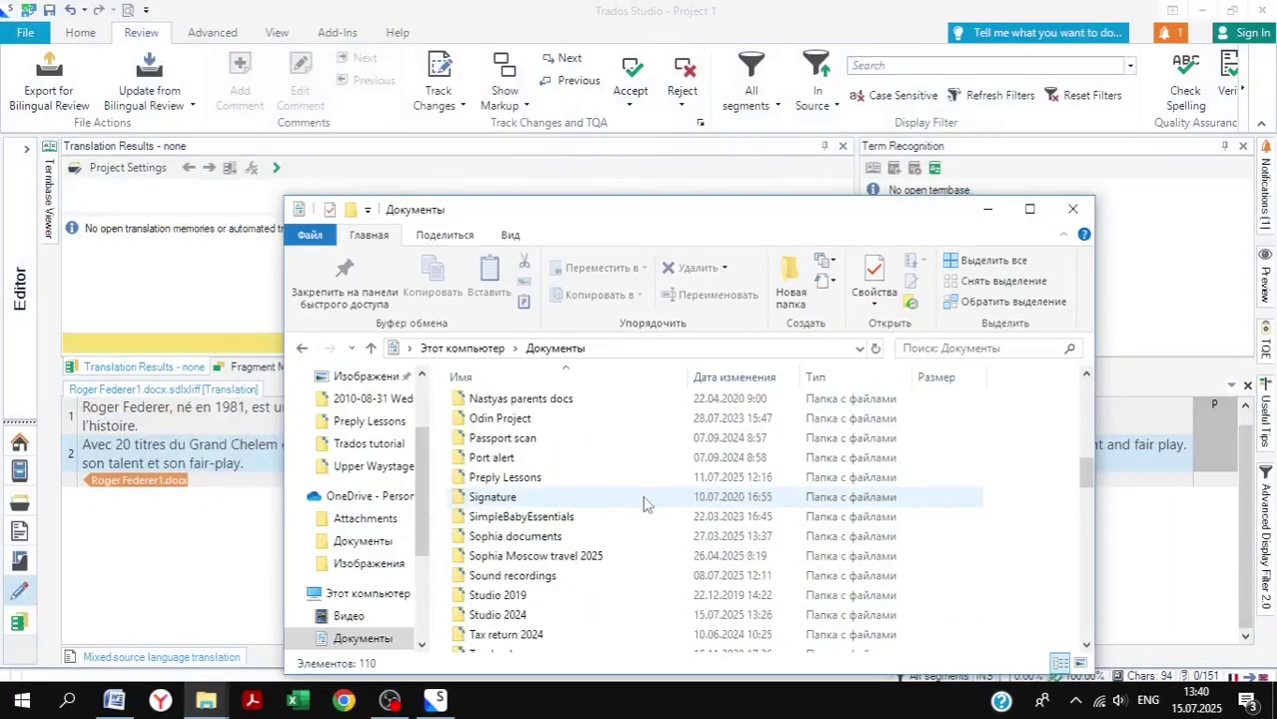
scroll(644, 502, "up", 12)
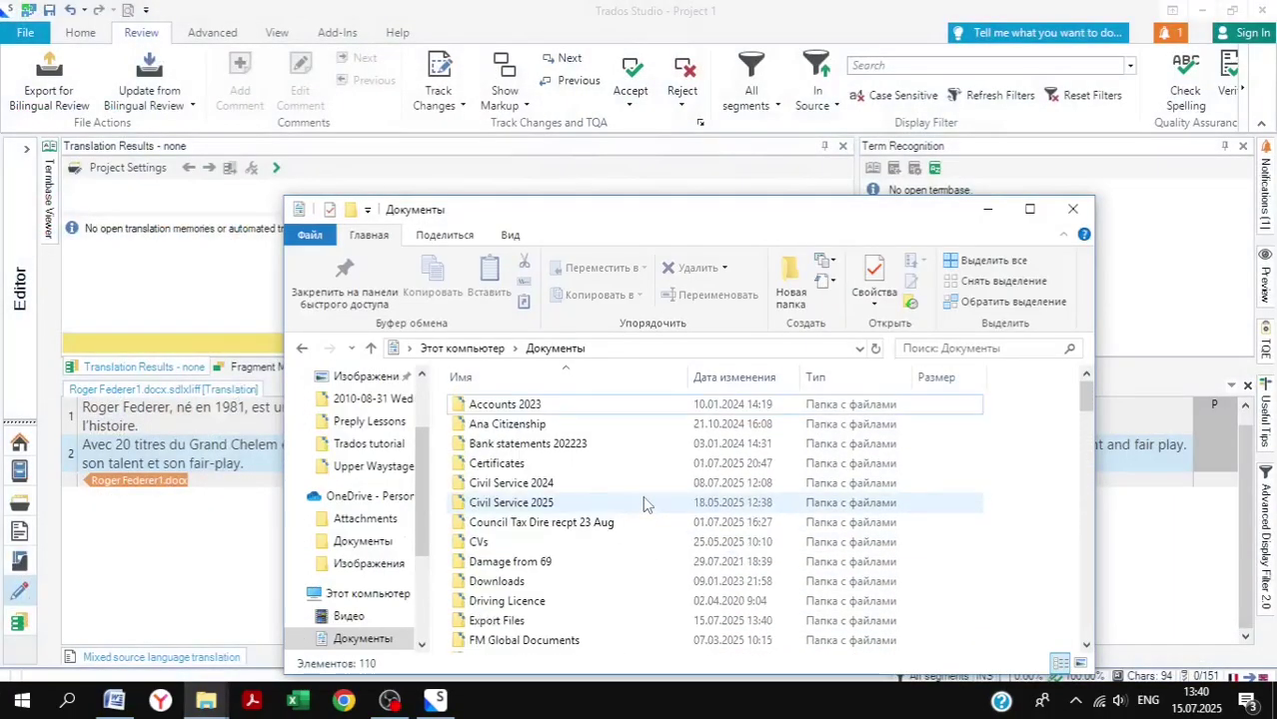
scroll(642, 502, "down", 1)
double_click(534, 565)
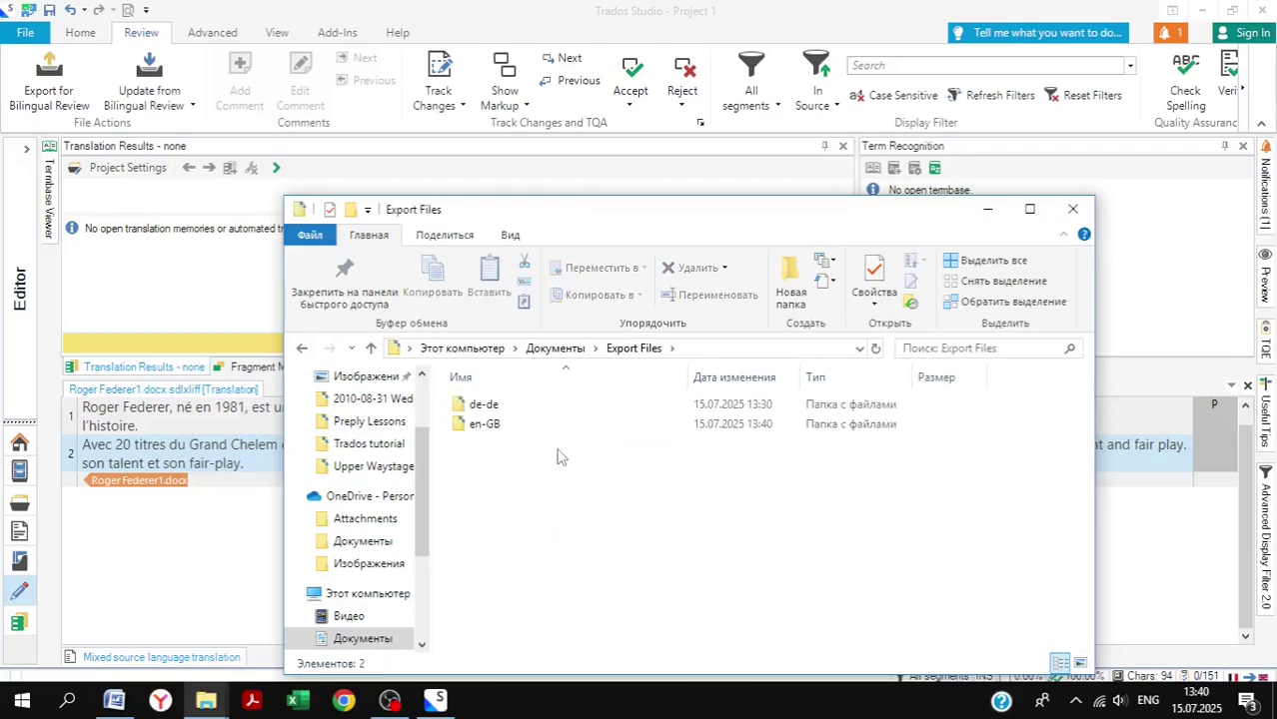
double_click(552, 425)
left_click(586, 409)
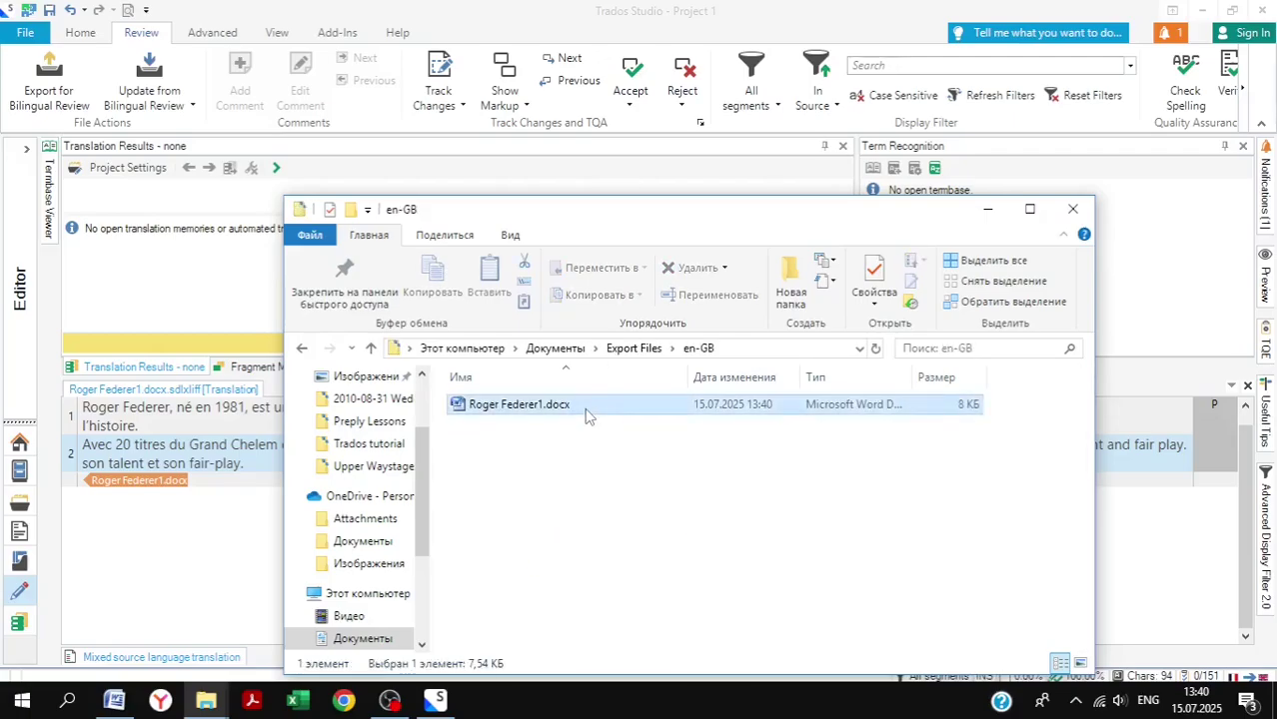
double_click(587, 409)
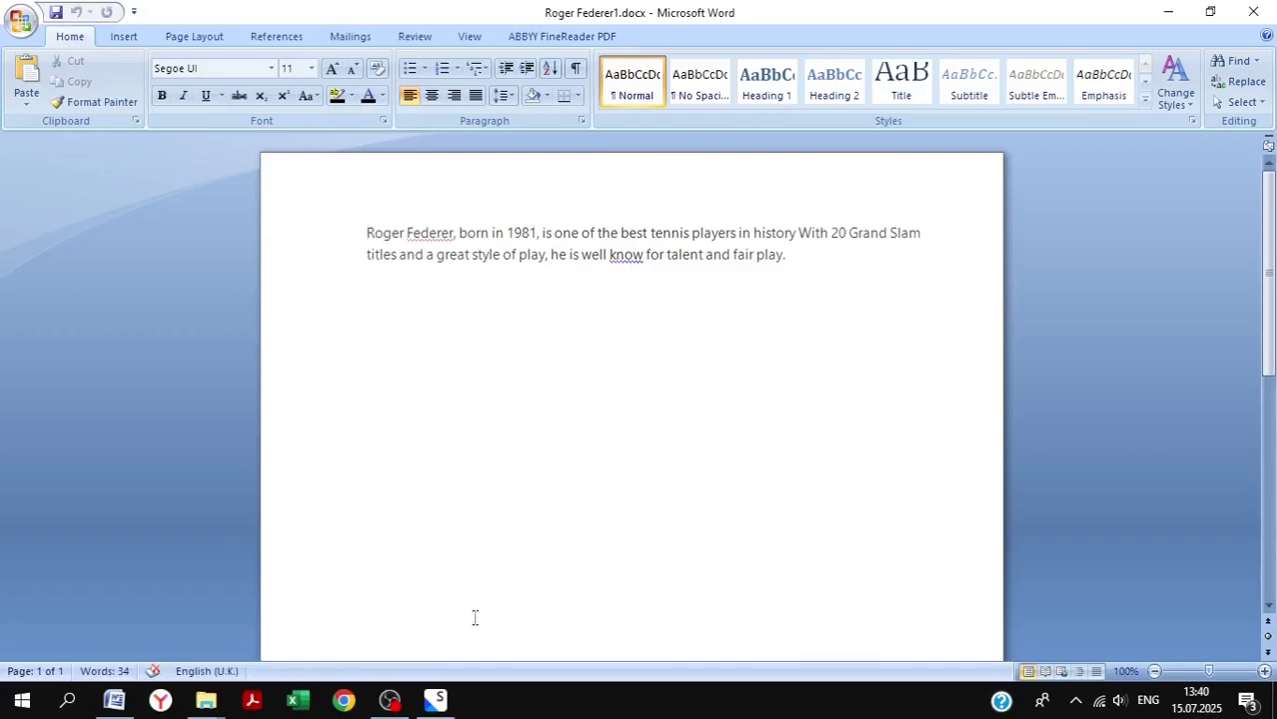
left_click(389, 701)
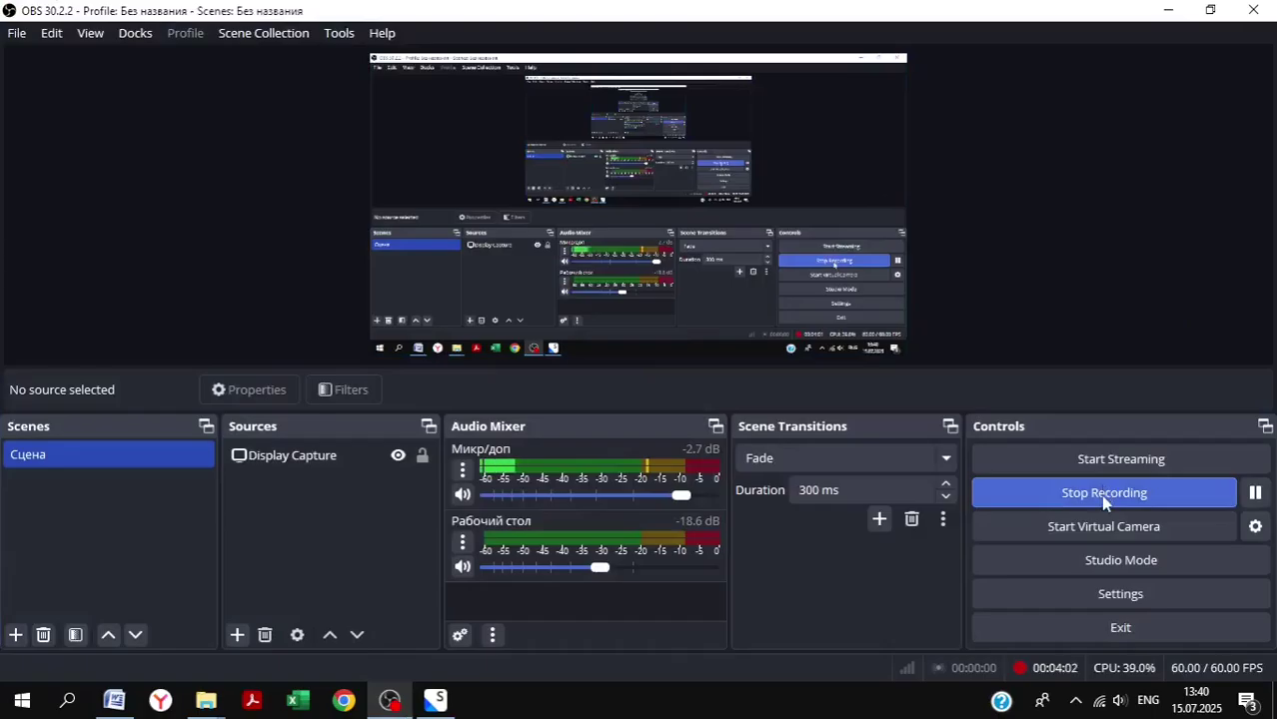